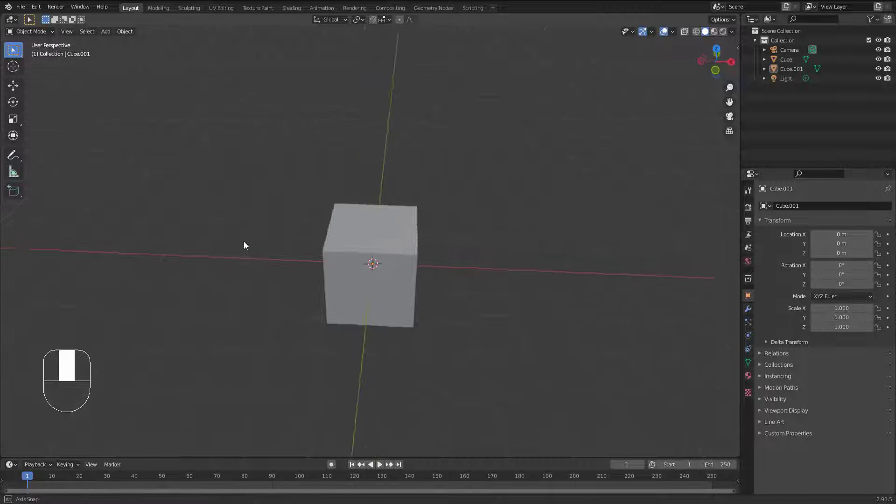
# Delete both overlapping cubes at the world origin.
pyautogui.scroll(-3, 273, 226)
pyautogui.moveTo(273, 226); pyautogui.dragTo(383, 238, button='middle')
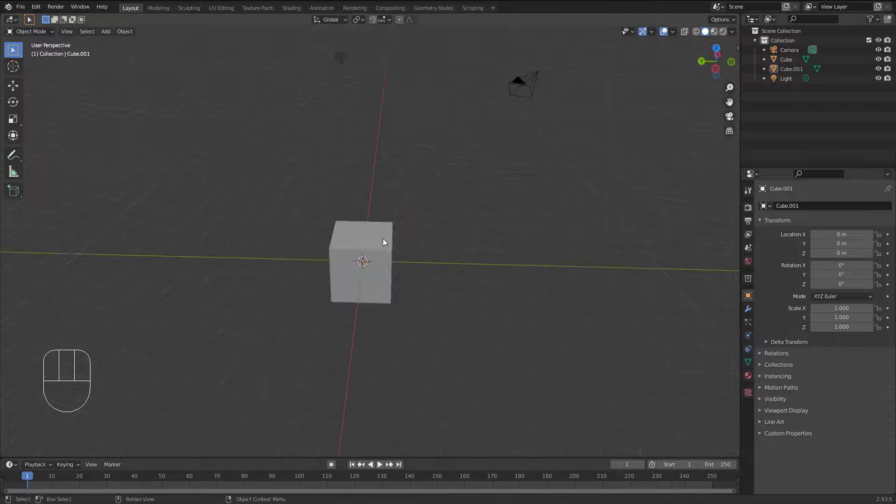
pyautogui.click(382, 239)
pyautogui.press('Delete')
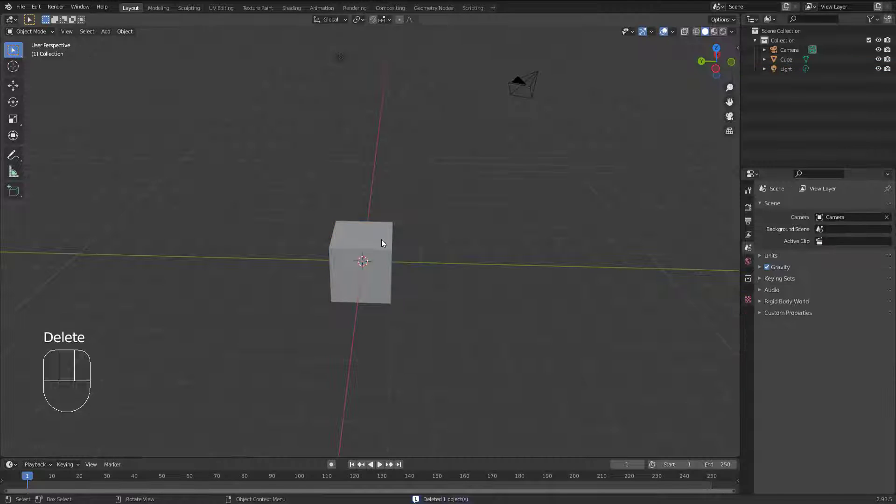
pyautogui.click(371, 240)
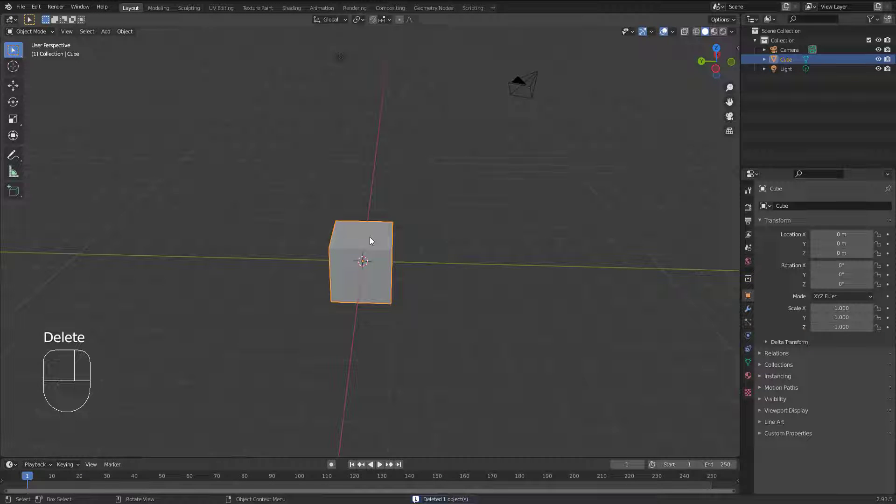
pyautogui.press('Delete')
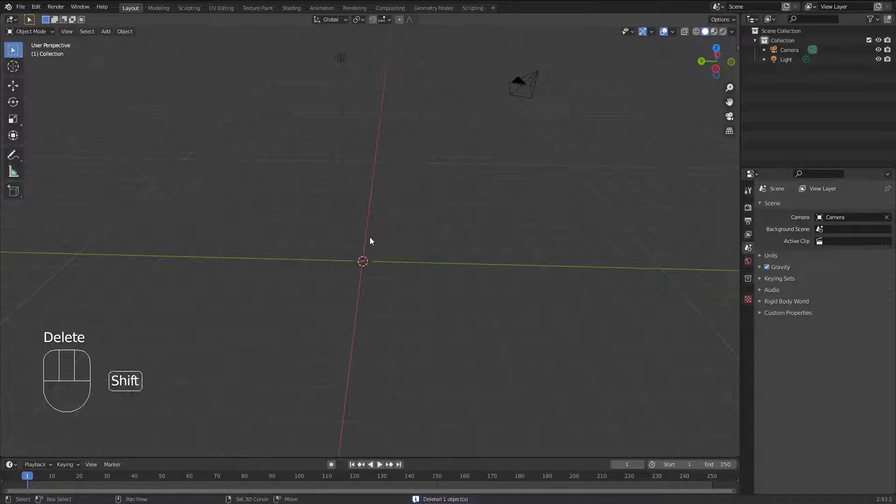
# Add a cube mesh and show its creation settings.
pyautogui.hotkey('shift', 'a')
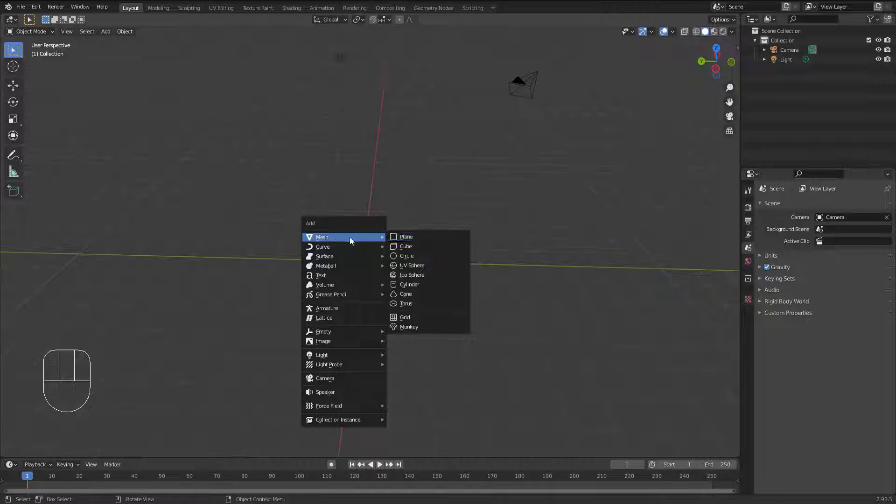
pyautogui.click(405, 247)
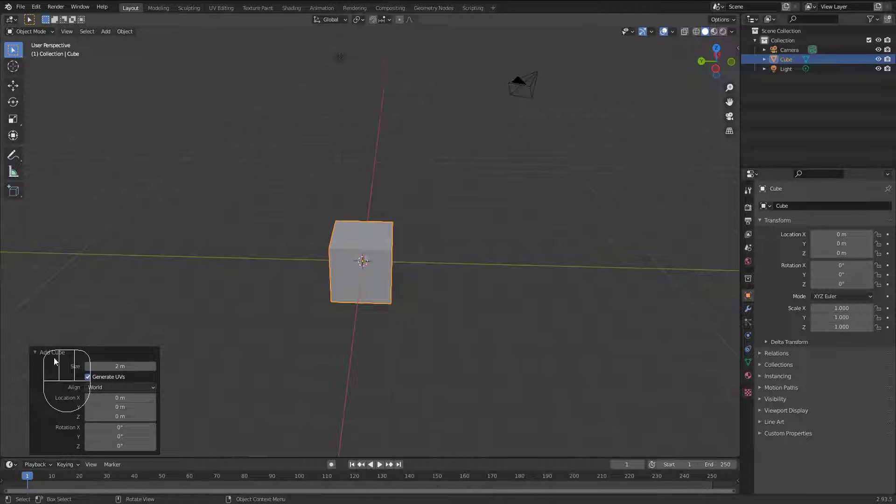
pyautogui.click(35, 352)
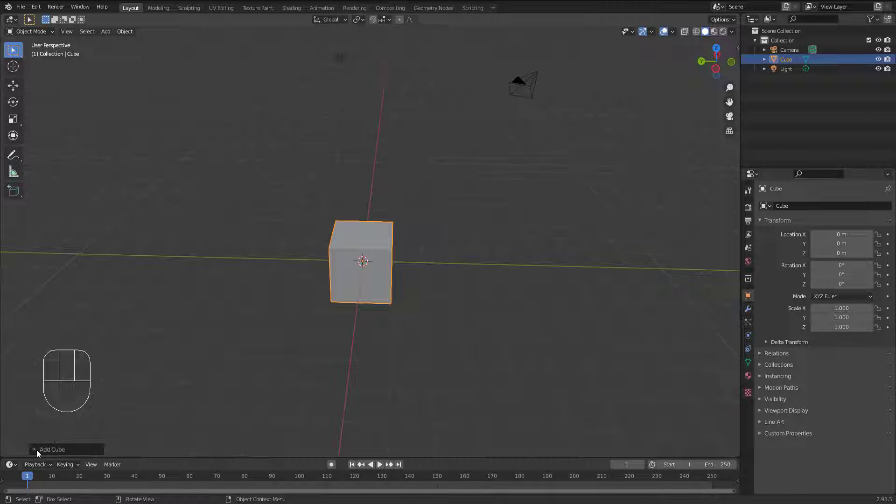
pyautogui.click(36, 449)
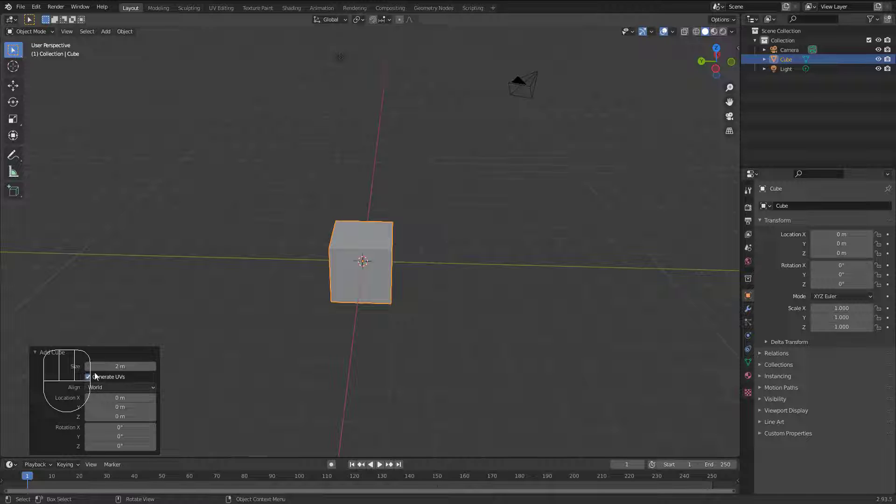
# Set the new cube's size to 2.29 m, its X location to 0.04 m and its X rotation to 3.3°.
pyautogui.moveTo(109, 368); pyautogui.dragTo(124, 366)
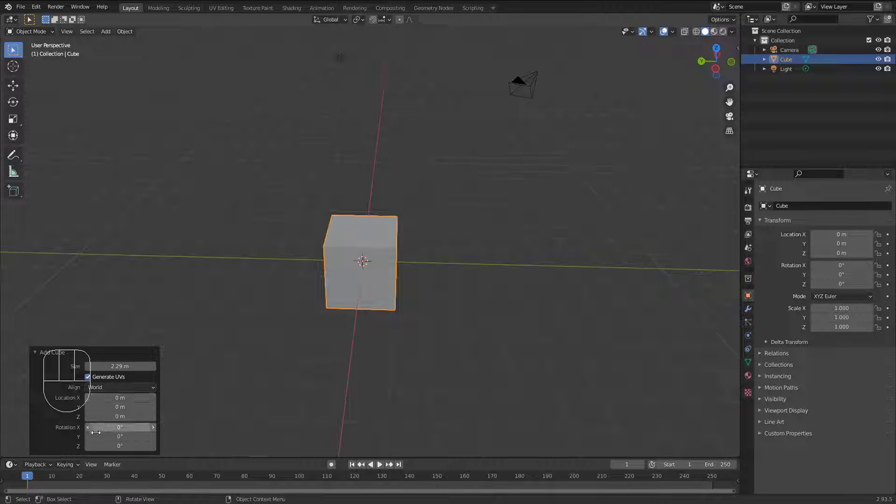
pyautogui.moveTo(118, 398)
pyautogui.mouseDown()
pyautogui.moveTo(108, 398)
pyautogui.moveTo(133, 399)
pyautogui.mouseUp()
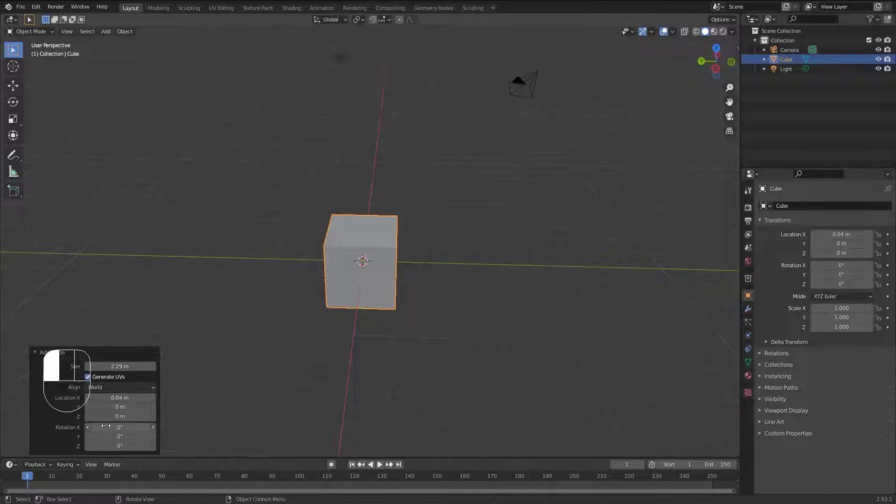
pyautogui.moveTo(106, 426); pyautogui.dragTo(110, 426)
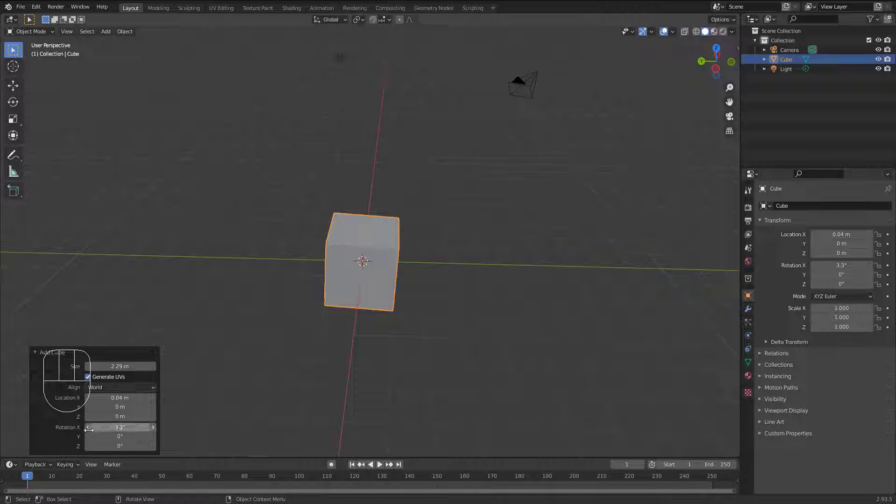
pyautogui.click(107, 387)
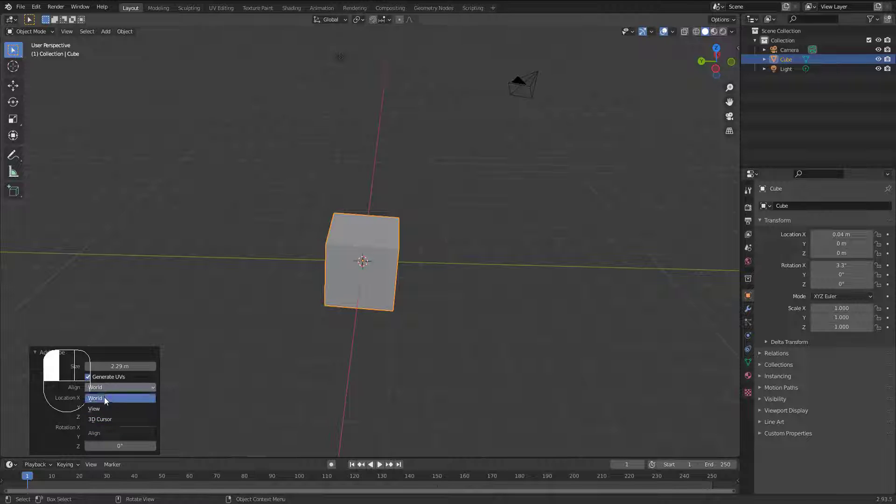
pyautogui.click(49, 424)
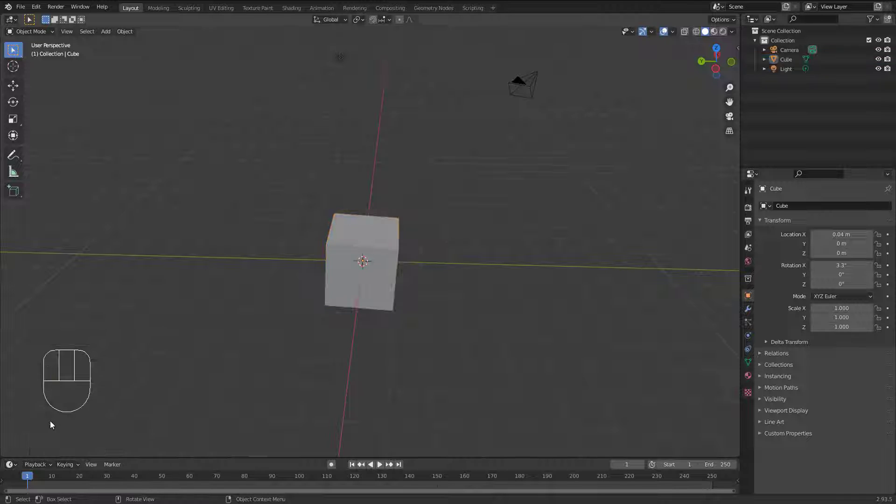
# Restore the cube's selection and delete it.
pyautogui.moveTo(409, 279); pyautogui.dragTo(314, 286, button='middle')
pyautogui.hotkey('ctrl', 'z')
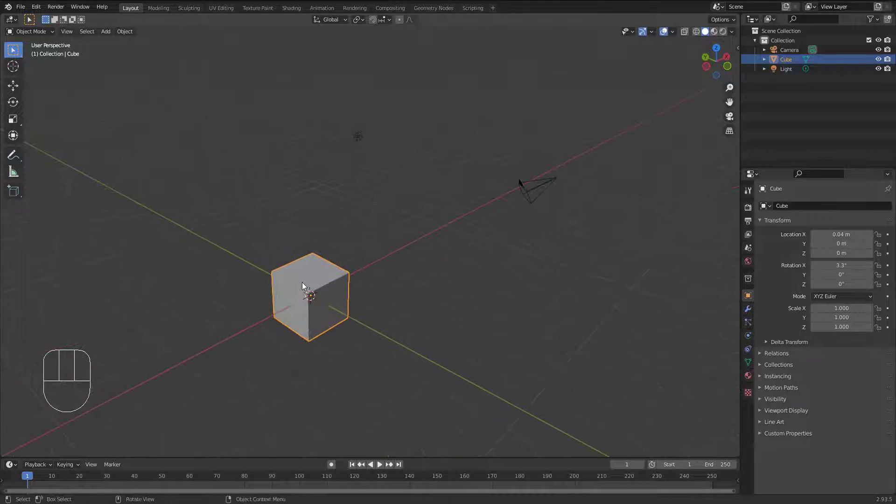
pyautogui.press('Delete')
# Add a cylinder mesh at the world origin and keep its creation settings expanded.
pyautogui.hotkey('shift', 'a')
pyautogui.moveTo(301, 286)
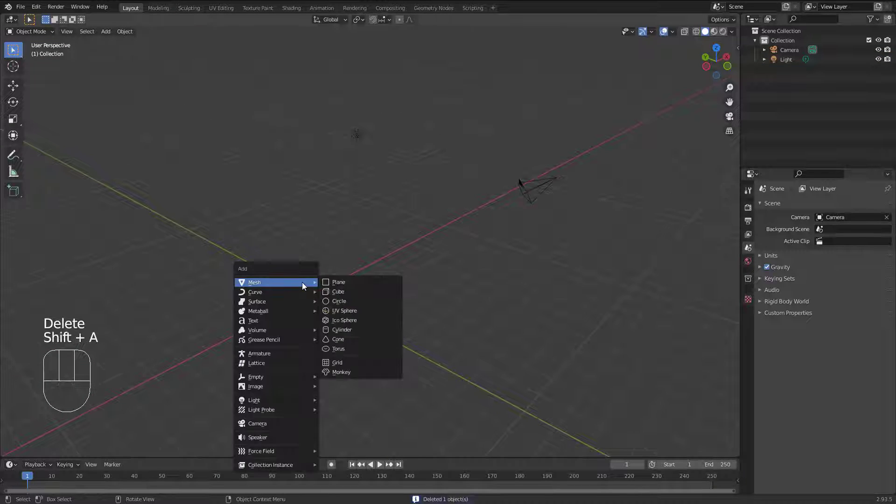
pyautogui.click(341, 329)
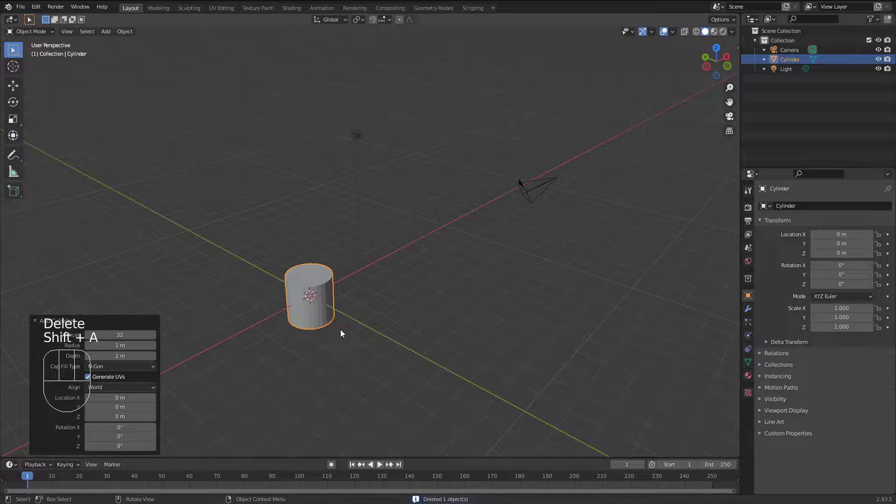
pyautogui.click(51, 321)
pyautogui.click(49, 450)
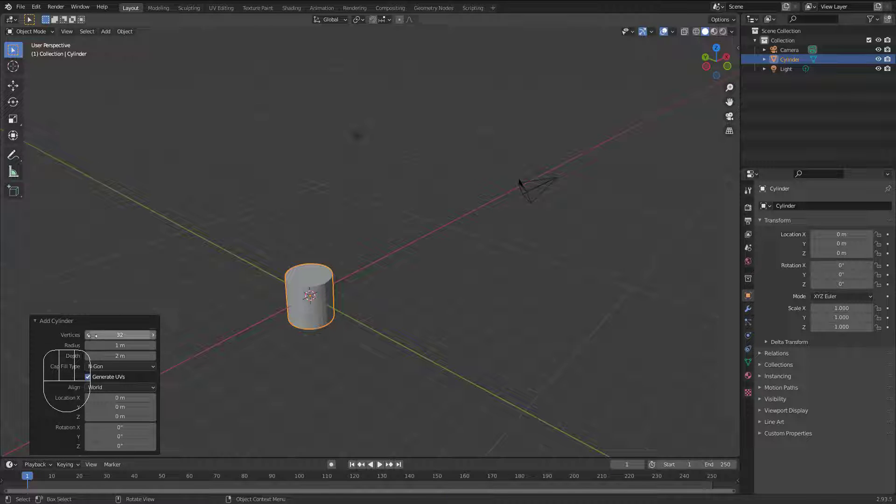
# Set the cylinder's vertex count to 5 so it becomes a pentagonal prism.
pyautogui.scroll(6, 294, 310)
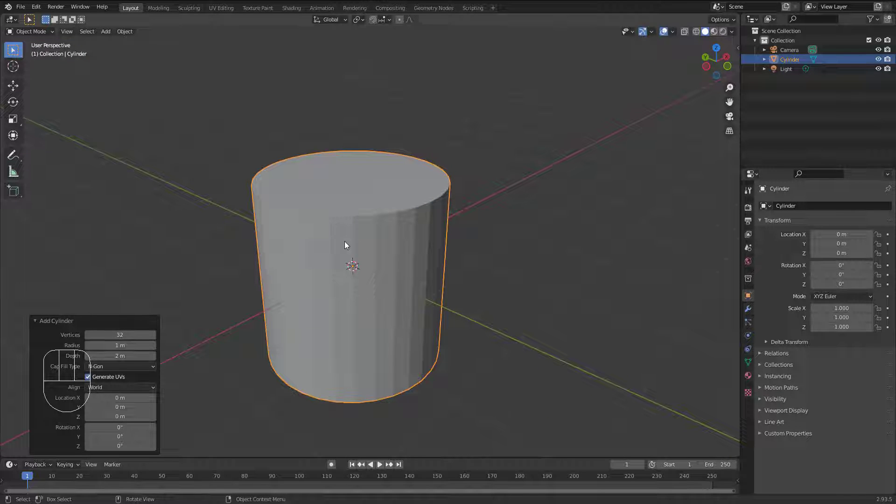
pyautogui.moveTo(108, 336); pyautogui.dragTo(119, 336)
pyautogui.click(108, 334)
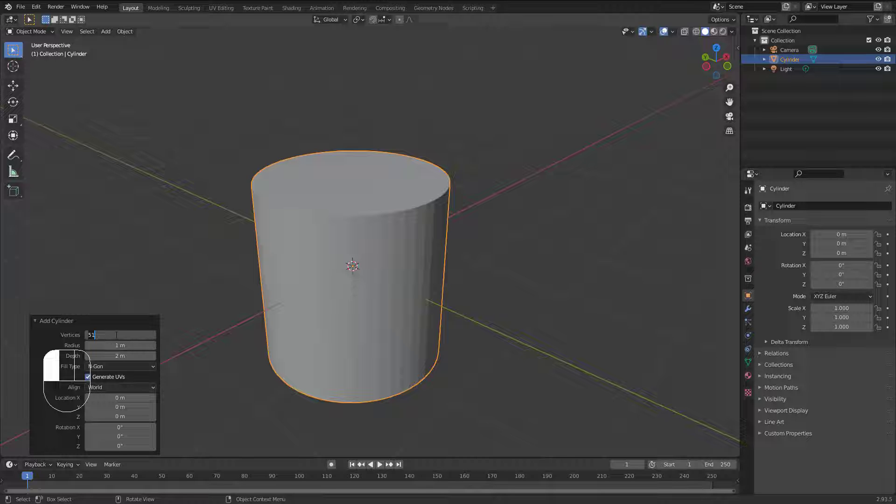
pyautogui.press('BackSpace')
pyautogui.press('Return')
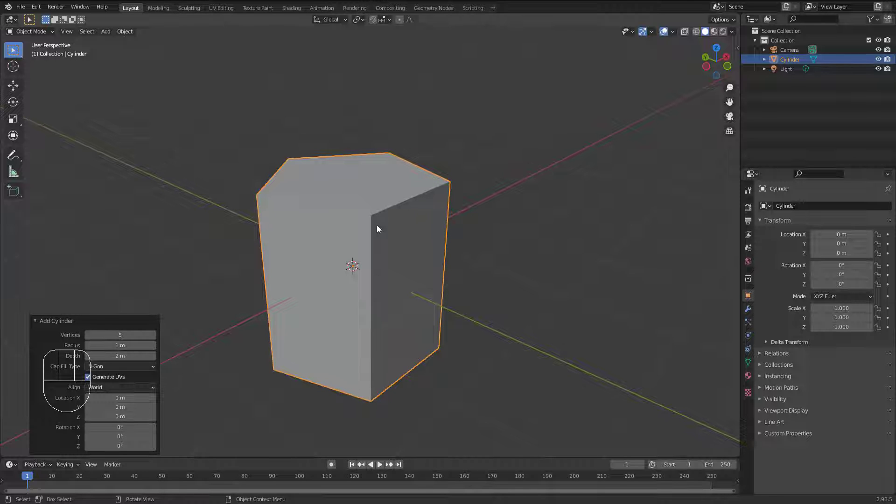
pyautogui.moveTo(375, 229)
pyautogui.mouseDown(button='middle')
pyautogui.moveTo(355, 251)
pyautogui.moveTo(415, 239)
pyautogui.moveTo(374, 245)
pyautogui.mouseUp(button='middle')
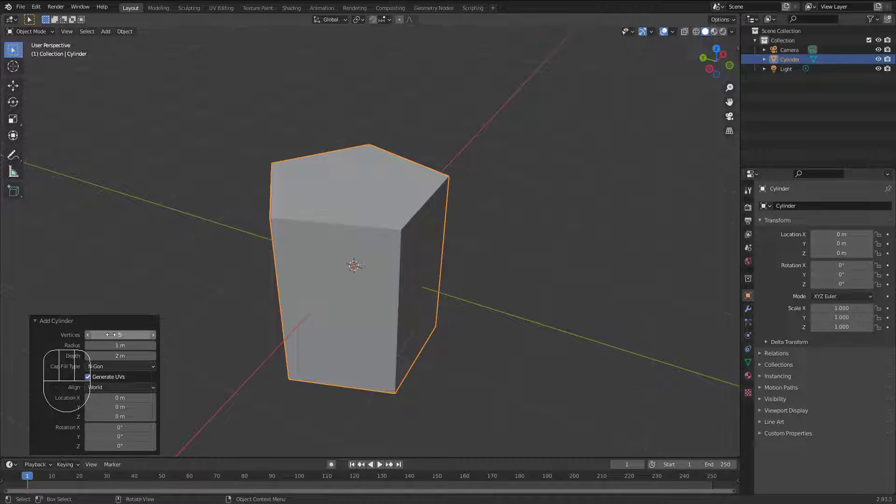
pyautogui.moveTo(368, 279); pyautogui.dragTo(381, 318, button='middle')
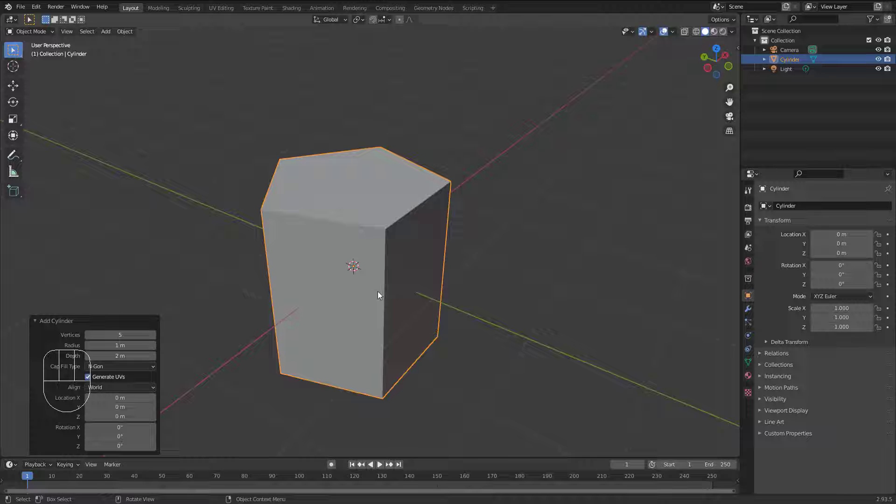
# Set the cylinder's radius to 1.05 m and its depth to 2.24 m.
pyautogui.moveTo(117, 346)
pyautogui.mouseDown()
pyautogui.moveTo(128, 347)
pyautogui.moveTo(117, 346)
pyautogui.moveTo(120, 355)
pyautogui.mouseUp()
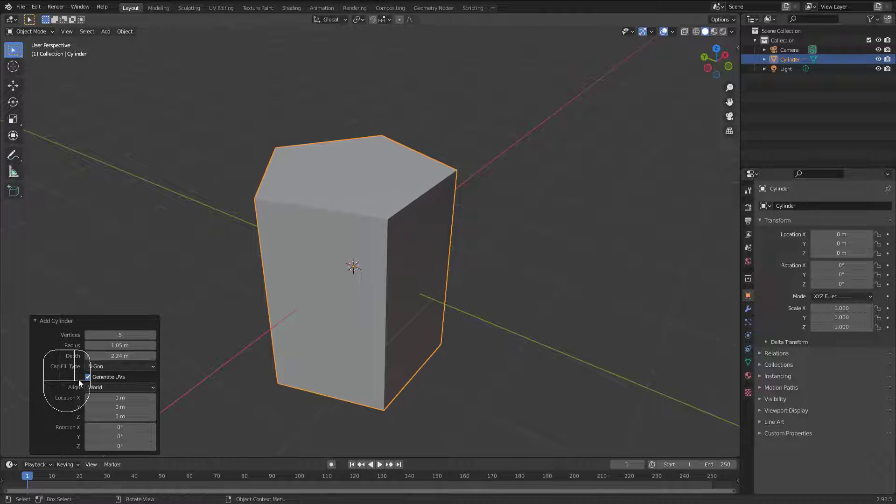
pyautogui.click(57, 323)
pyautogui.click(60, 444)
# Set the Screencast Keys display's X offset to 367 so it clears the cylinder's creation settings.
pyautogui.click(736, 44)
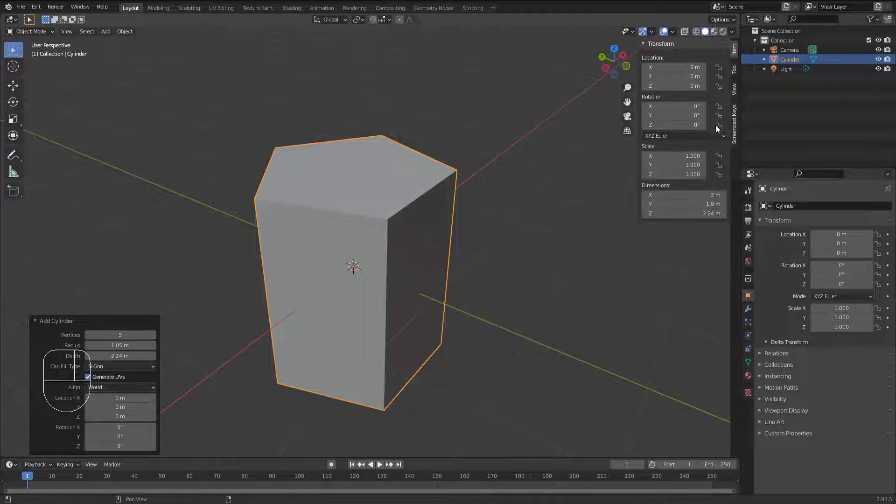
pyautogui.click(731, 130)
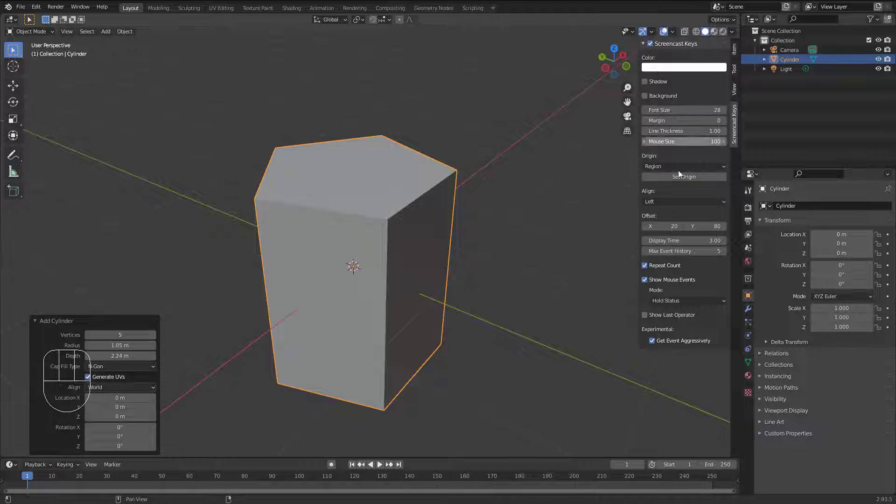
pyautogui.moveTo(664, 228)
pyautogui.mouseDown()
pyautogui.moveTo(714, 228)
pyautogui.moveTo(661, 232)
pyautogui.mouseUp()
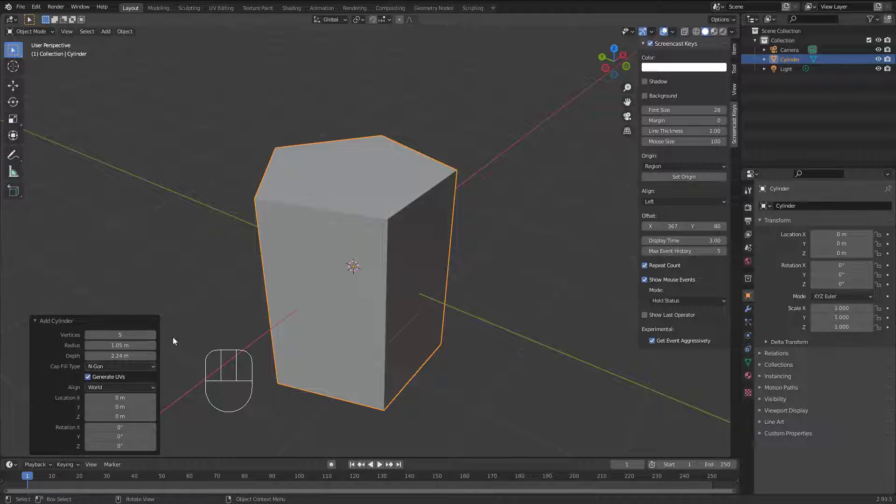
# Try the cylinder's cap fill type as Nothing and as Triangle Fan.
pyautogui.moveTo(103, 368); pyautogui.dragTo(108, 376)
pyautogui.moveTo(373, 196); pyautogui.dragTo(365, 219, button='middle')
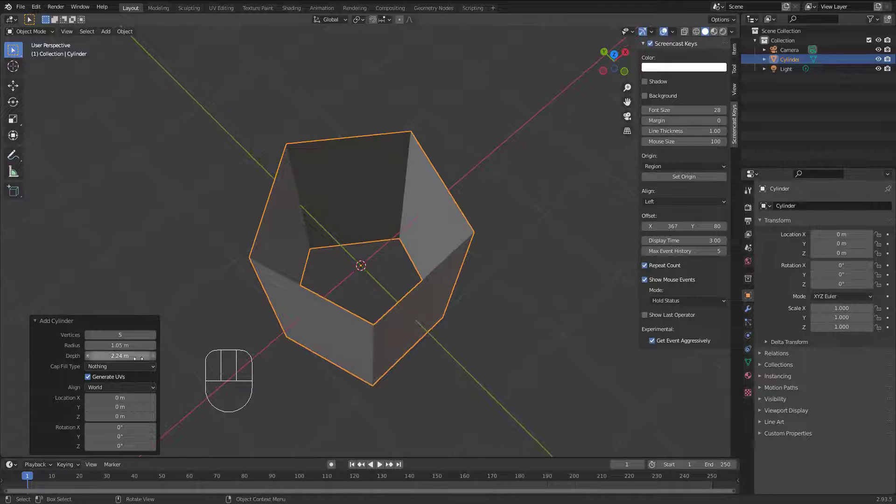
pyautogui.moveTo(105, 368); pyautogui.dragTo(103, 399)
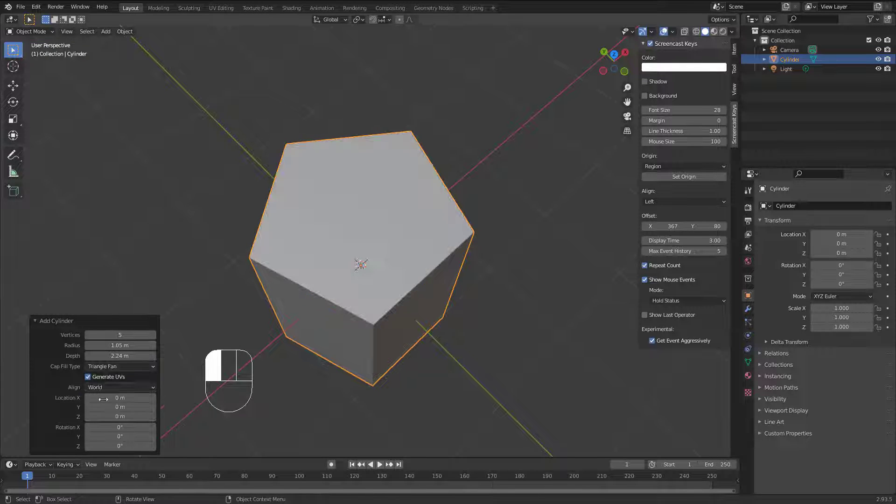
pyautogui.moveTo(354, 256); pyautogui.dragTo(355, 231, button='middle')
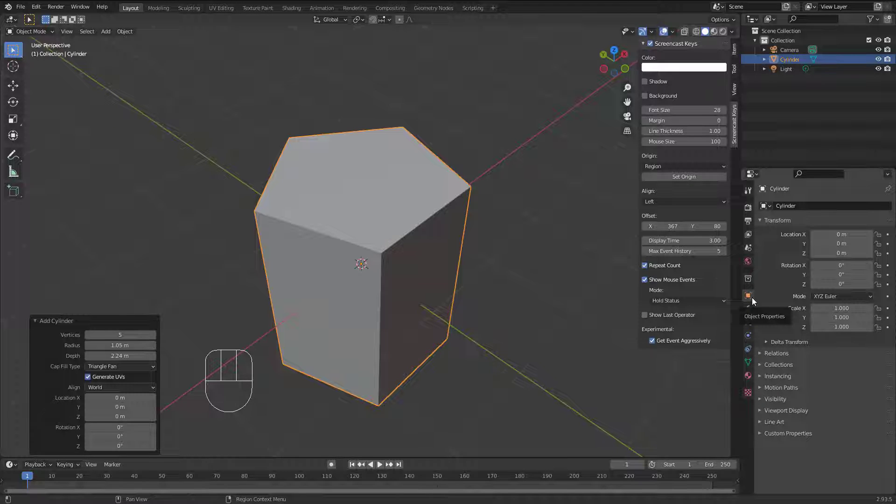
# Enable Wireframe in the cylinder's viewport display options and inspect the edges of its top cap.
pyautogui.click(760, 411)
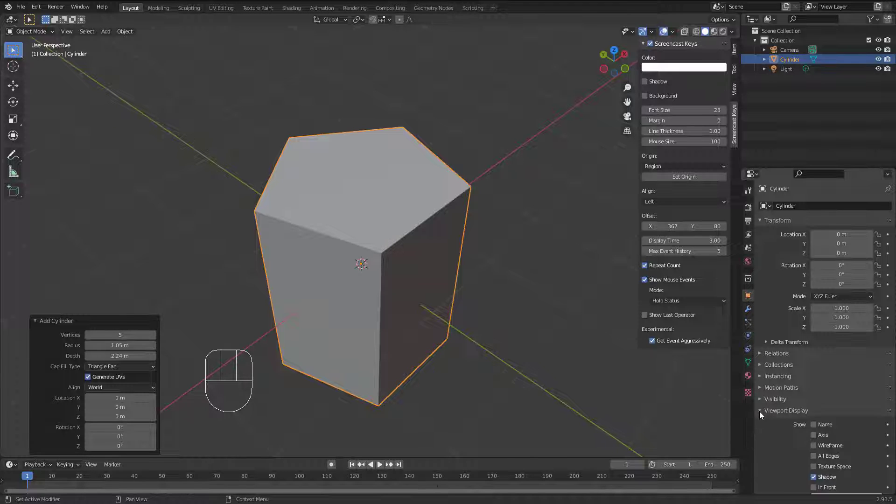
pyautogui.click(814, 446)
pyautogui.scroll(3, 376, 196)
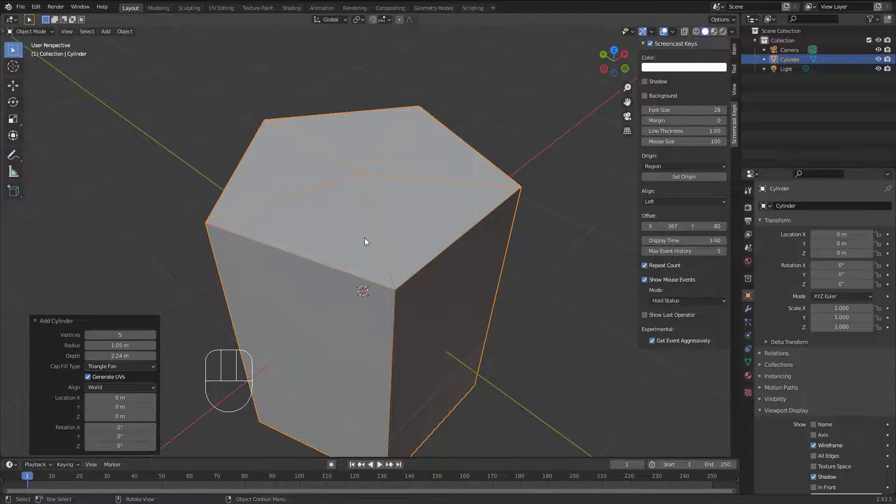
pyautogui.scroll(-2, 365, 241)
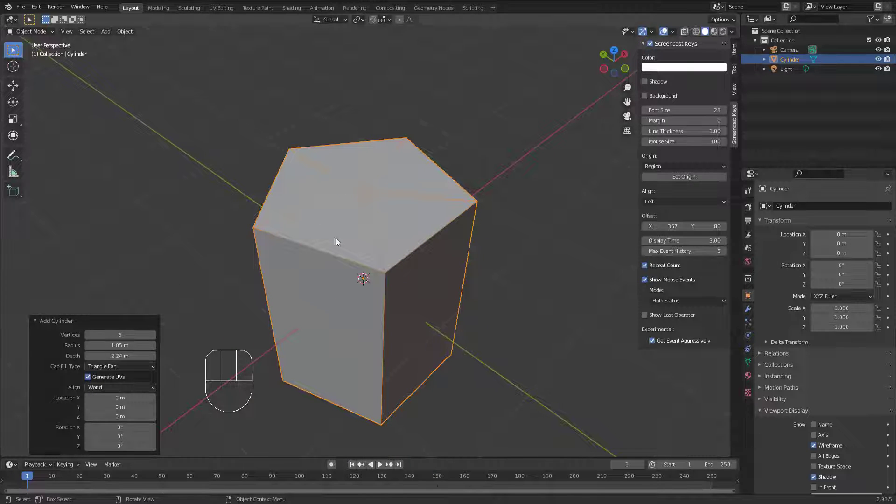
# Set the cylinder's cap fill type to N-Gon with World alignment, and switch to the front orthographic view.
pyautogui.moveTo(112, 369); pyautogui.dragTo(101, 388)
pyautogui.click(100, 387)
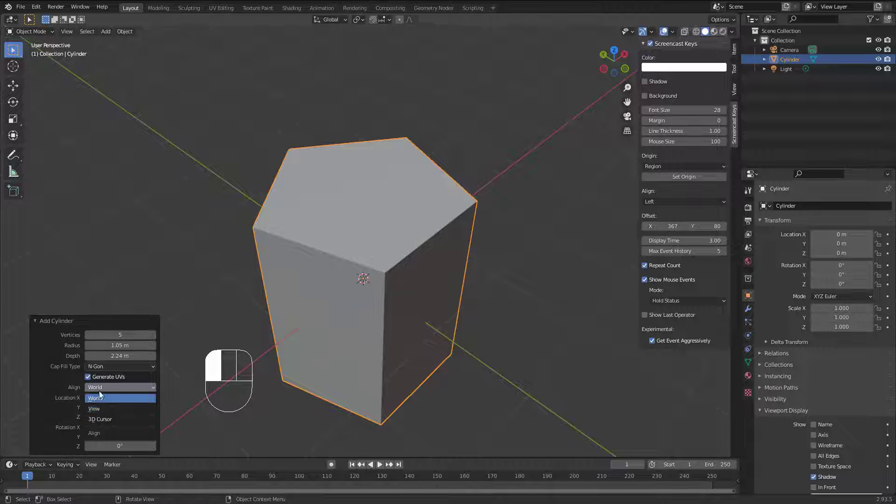
pyautogui.click(100, 397)
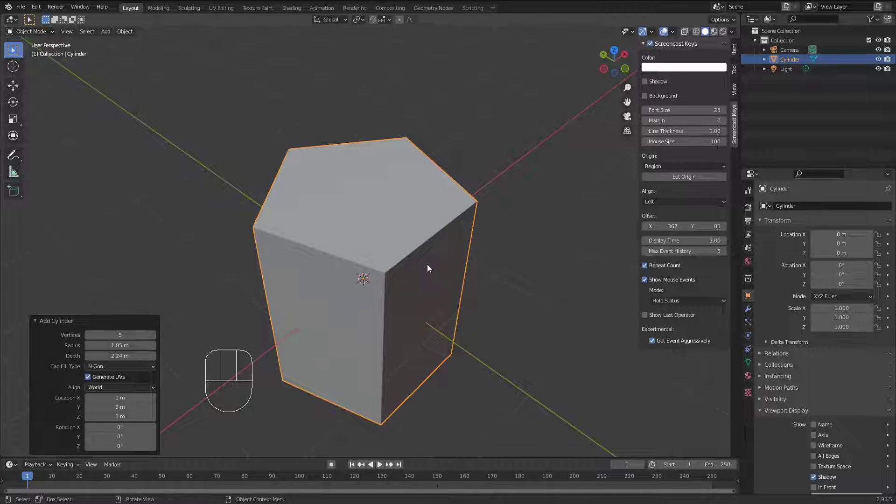
pyautogui.press('KP_1')
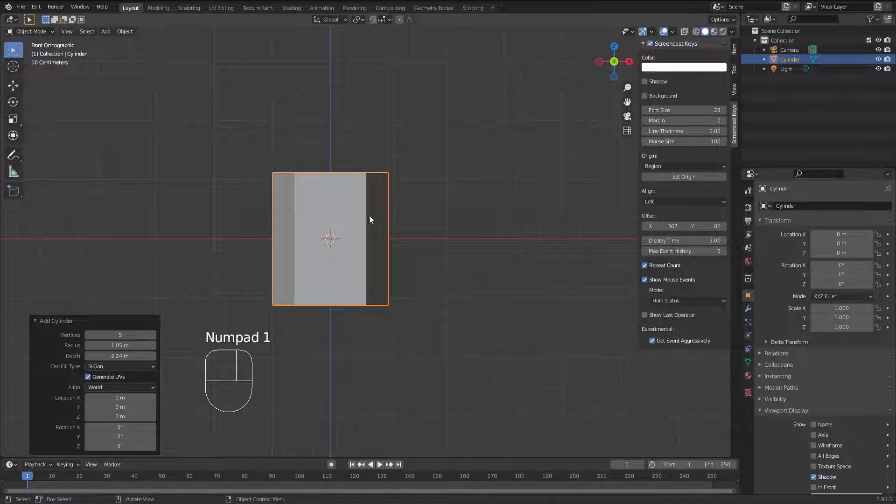
# Delete the cylinder and add a new one while in the front orthographic view.
pyautogui.click(410, 203)
pyautogui.click(365, 207)
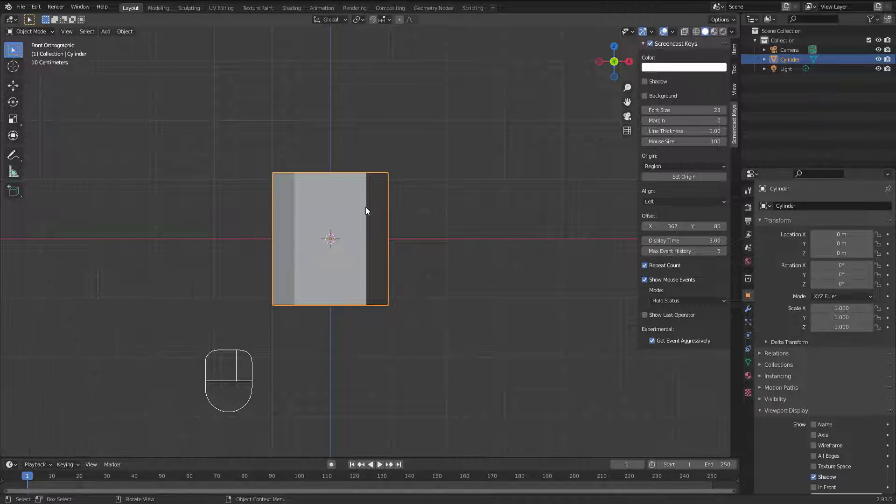
pyautogui.press('Delete')
pyautogui.scroll(1, 299, 182)
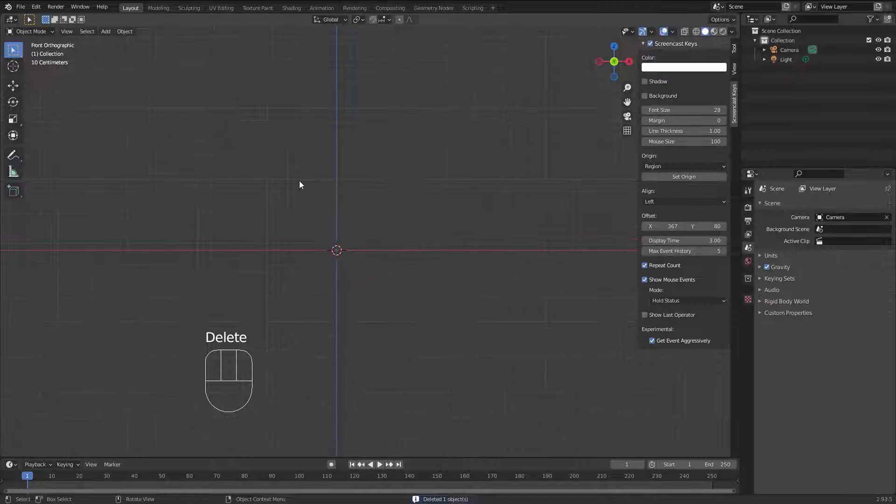
pyautogui.keyDown('shift'); pyautogui.moveTo(327, 216); pyautogui.dragTo(417, 204, button='middle'); pyautogui.keyUp('shift')
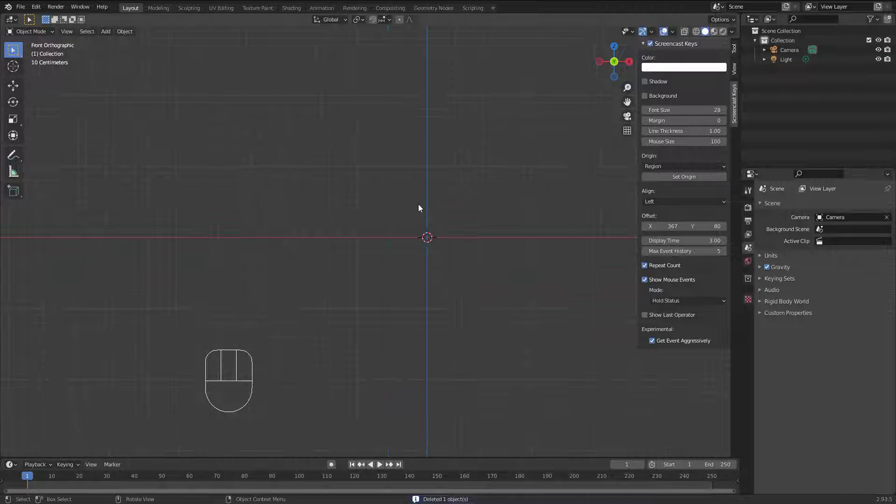
pyautogui.hotkey('shift', 'a')
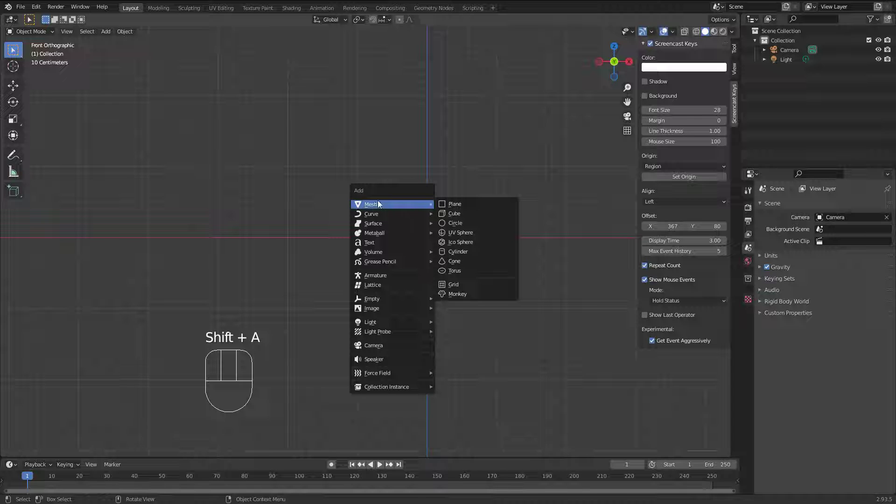
pyautogui.click(454, 253)
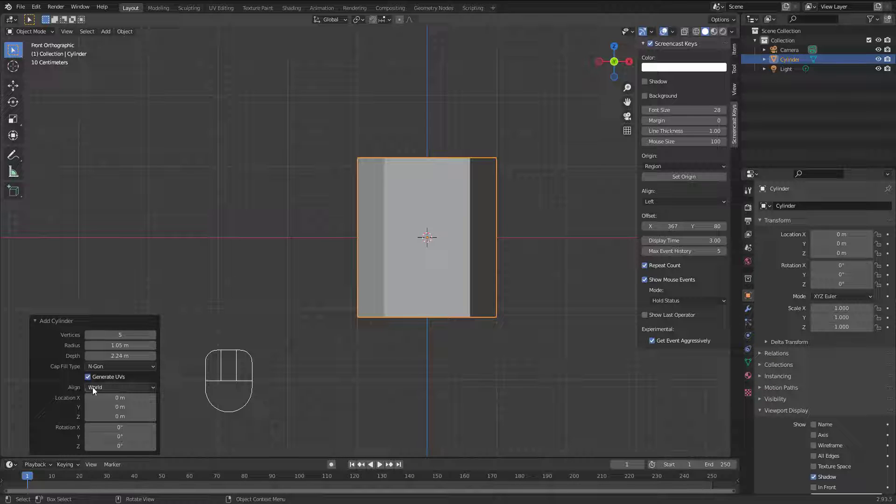
# Set the new cylinder's alignment to View and inspect its orientation in perspective.
pyautogui.moveTo(108, 387); pyautogui.dragTo(100, 408)
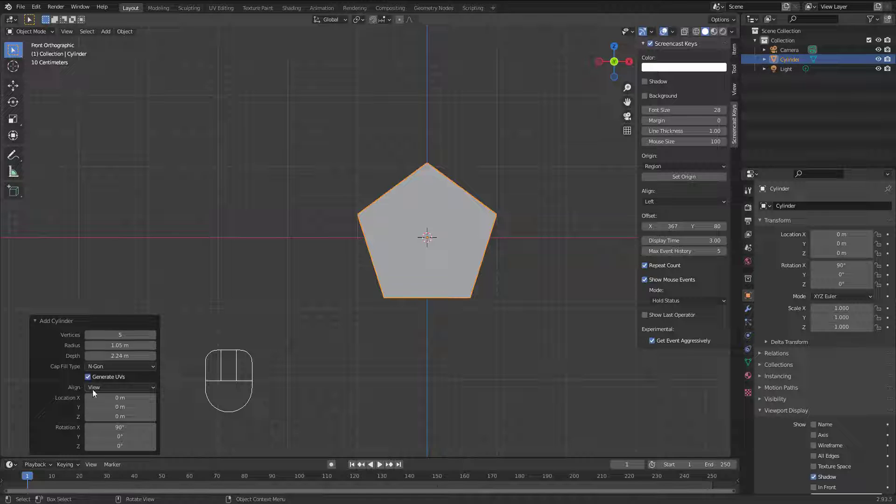
pyautogui.moveTo(99, 391); pyautogui.dragTo(97, 420)
pyautogui.moveTo(428, 237); pyautogui.dragTo(441, 182, button='middle')
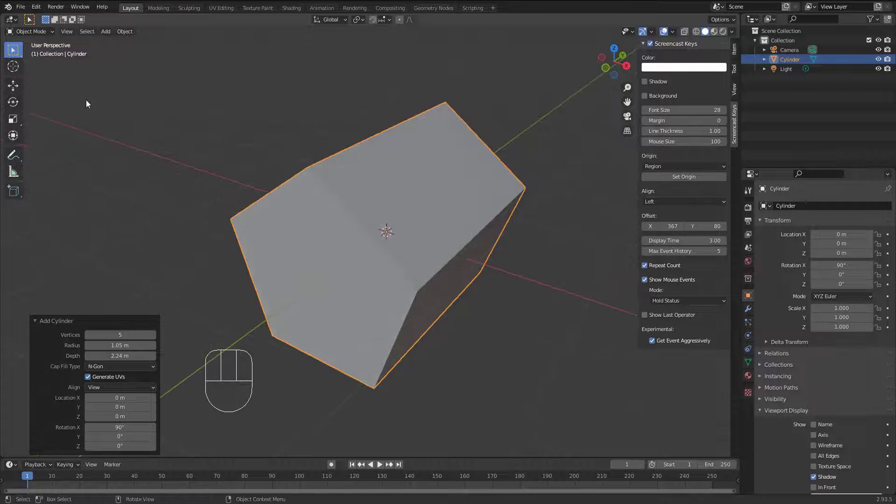
# Activate the Cursor tool and set its orientation to Geometry.
pyautogui.click(16, 72)
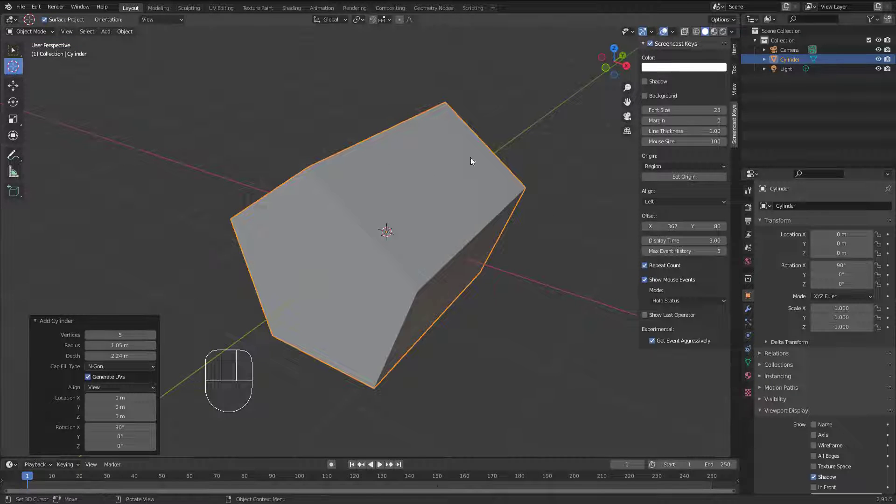
pyautogui.click(734, 71)
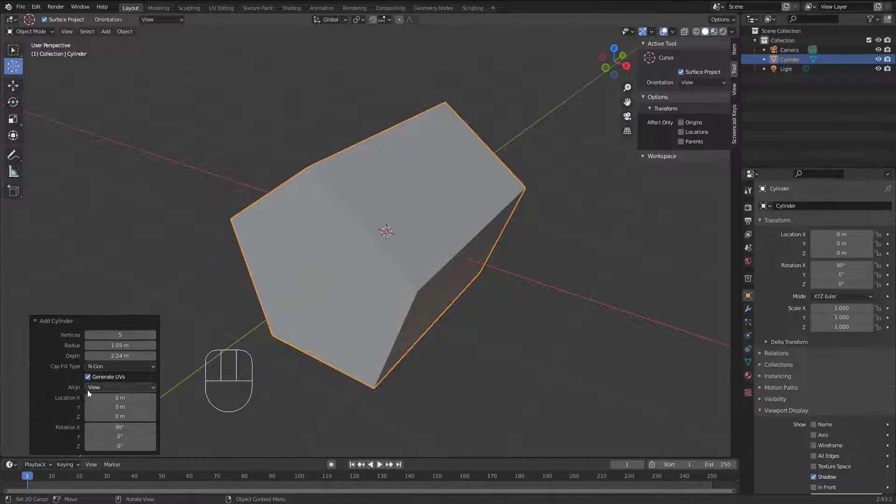
pyautogui.click(716, 83)
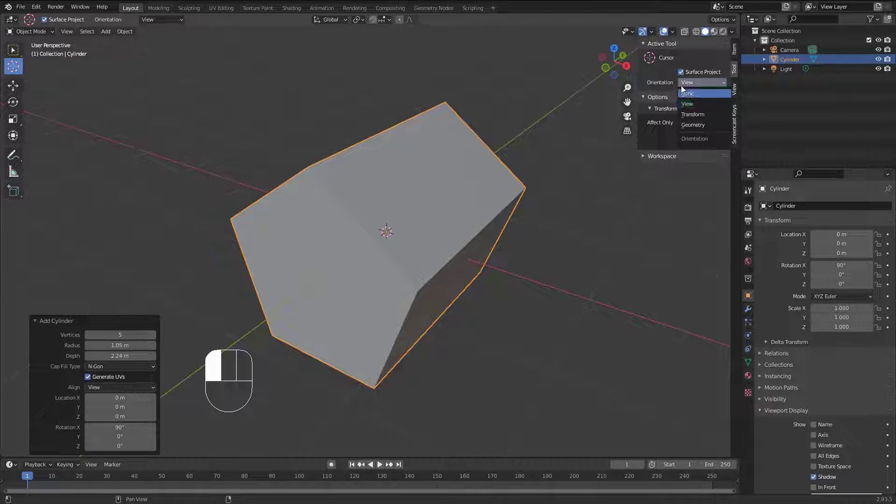
pyautogui.click(695, 125)
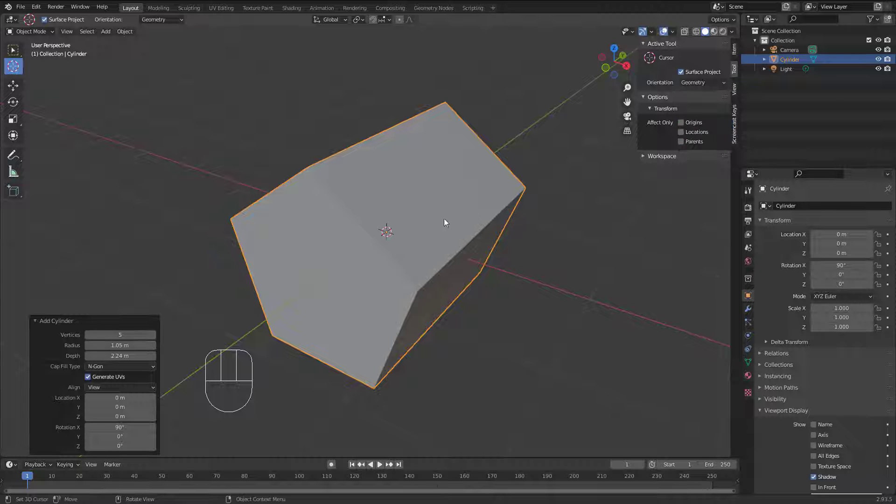
# Place the 3D cursor on the cylinder's upper sloping side face and return to the Select Box tool.
pyautogui.click(431, 187)
pyautogui.moveTo(430, 191); pyautogui.dragTo(449, 199, button='middle')
pyautogui.scroll(2, 438, 172)
pyautogui.scroll(-3, 449, 200)
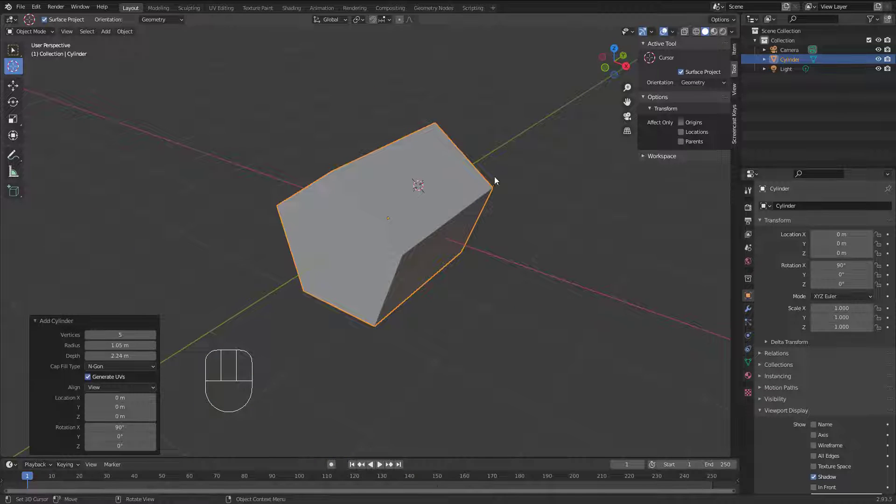
pyautogui.click(505, 168)
pyautogui.moveTo(430, 189); pyautogui.dragTo(425, 186)
pyautogui.click(13, 49)
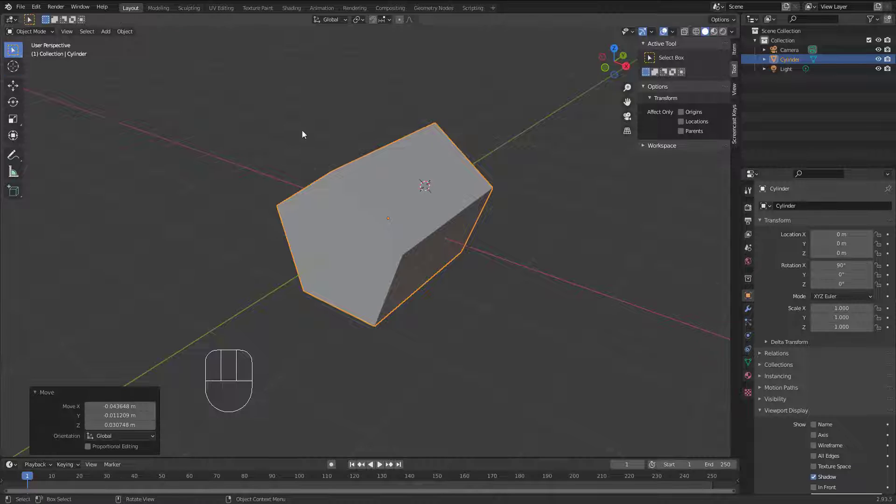
# Delete the cylinder and add a new one at the 3D cursor.
pyautogui.click(438, 153)
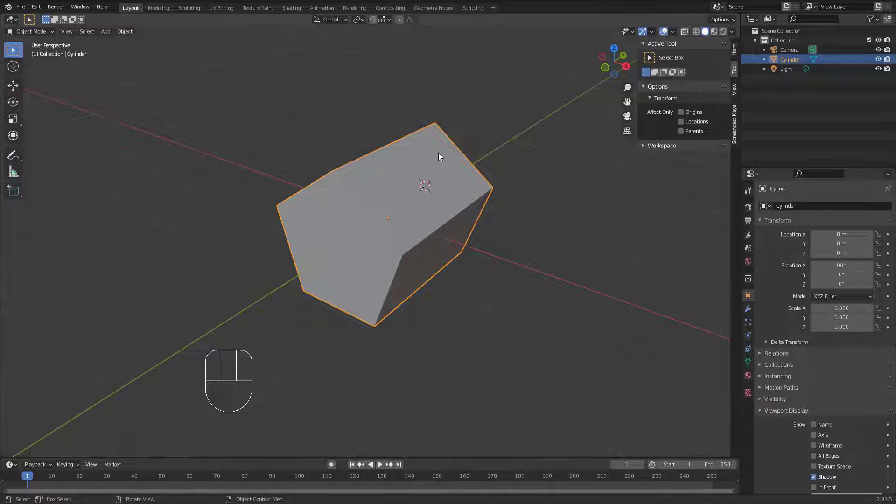
pyautogui.moveTo(439, 154); pyautogui.dragTo(428, 192, button='middle')
pyautogui.press('Delete')
pyautogui.hotkey('shift', 'a')
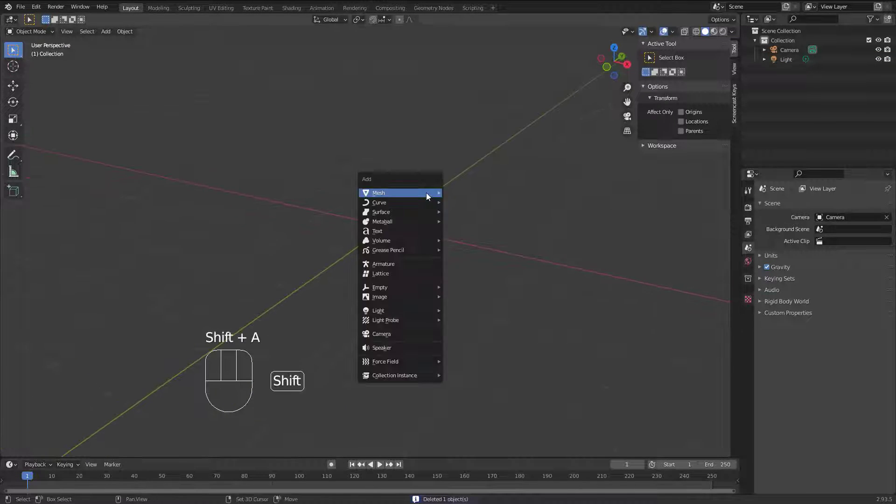
pyautogui.moveTo(426, 192)
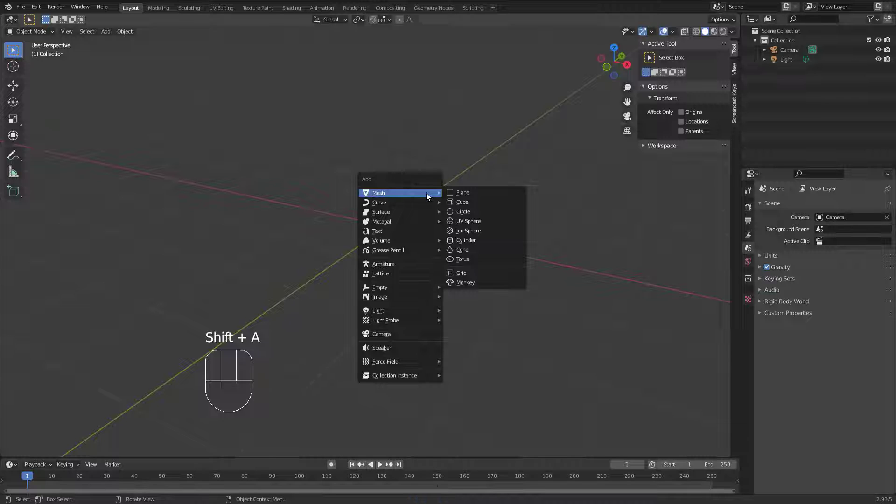
pyautogui.click(466, 241)
# Try the 3D Cursor alignment on the new cylinder, inspect it, and set the alignment back to World.
pyautogui.click(102, 388)
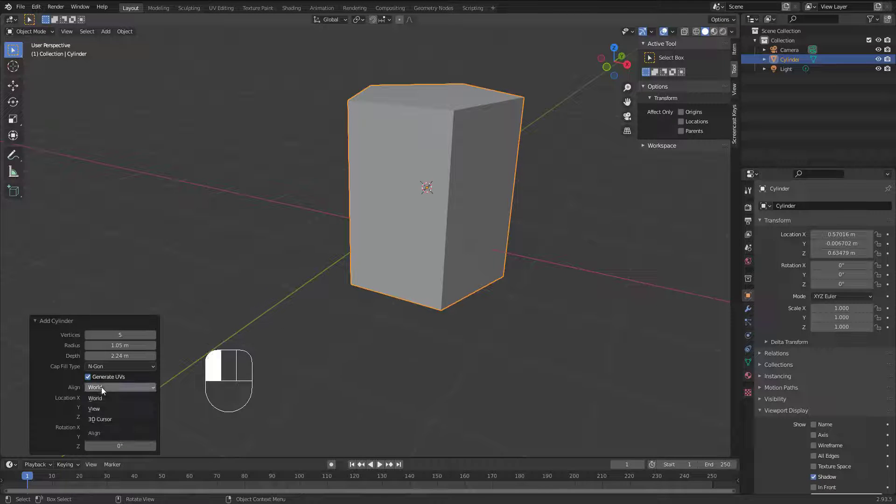
pyautogui.click(96, 419)
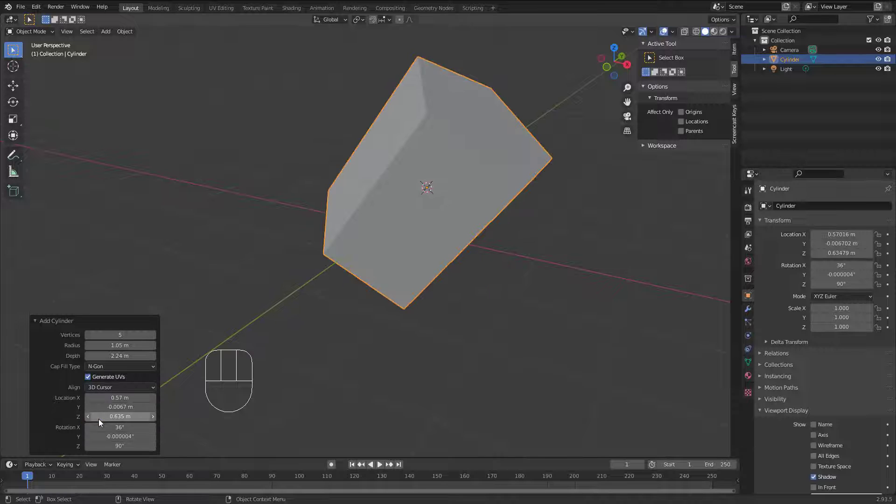
pyautogui.moveTo(436, 166); pyautogui.dragTo(393, 210, button='middle')
pyautogui.moveTo(435, 186); pyautogui.dragTo(403, 207, button='middle')
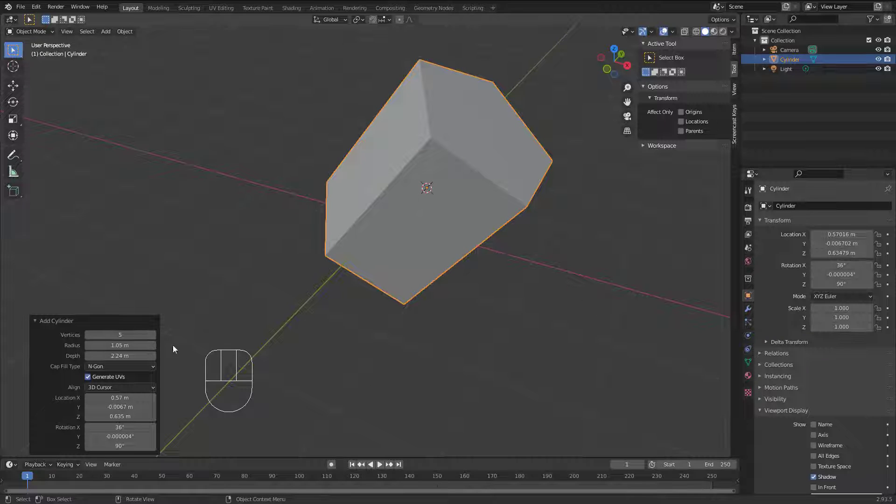
pyautogui.click(104, 387)
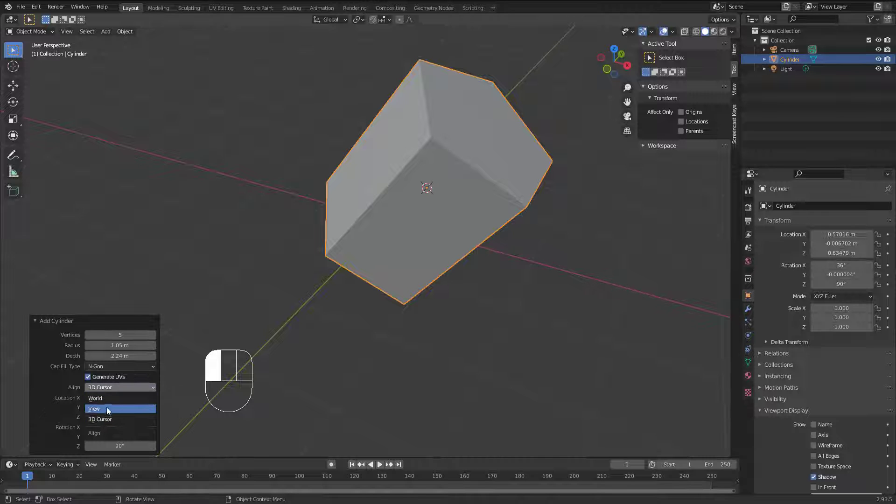
pyautogui.click(100, 398)
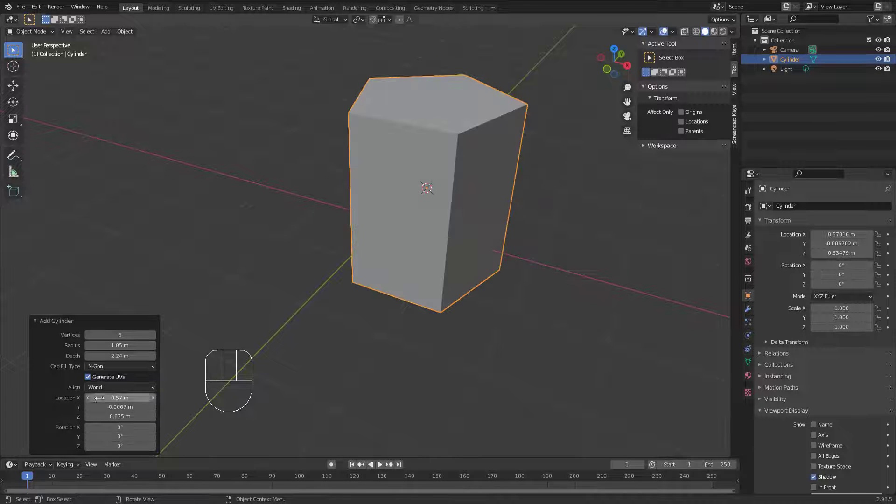
pyautogui.moveTo(449, 226); pyautogui.dragTo(511, 178, button='middle')
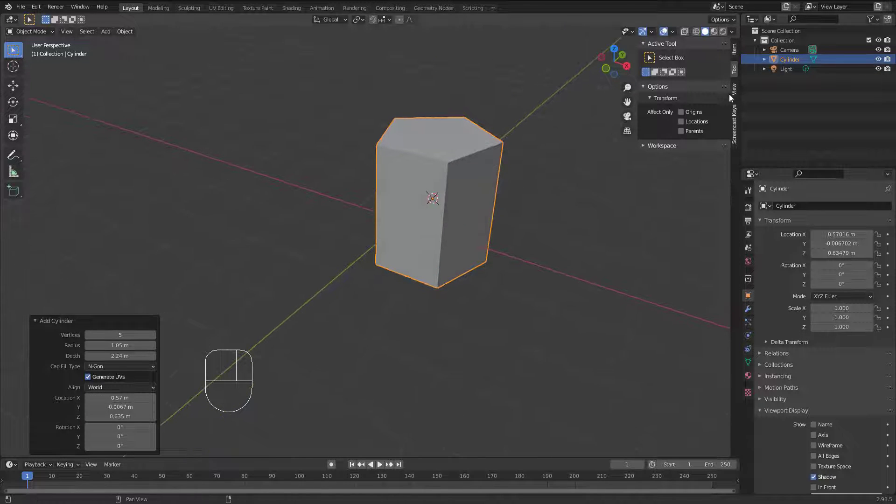
# Set the Cursor tool's orientation to None and return to the Select Box tool.
pyautogui.click(13, 66)
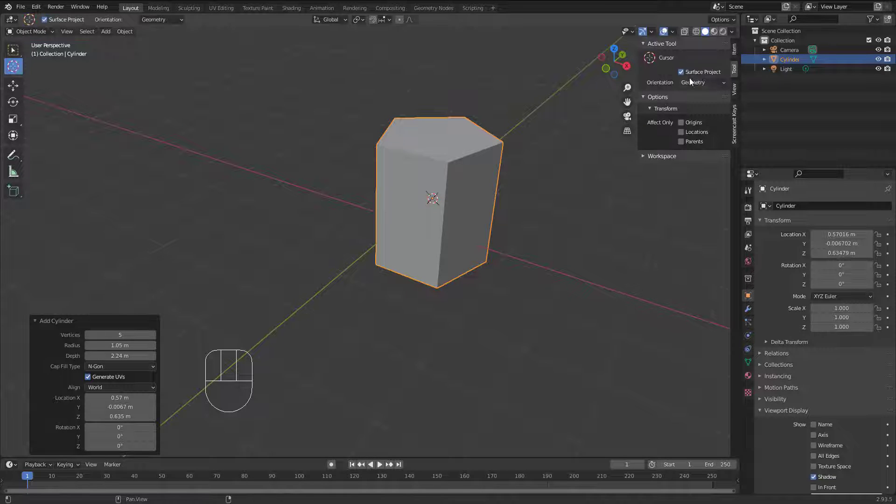
pyautogui.moveTo(703, 83); pyautogui.dragTo(695, 91)
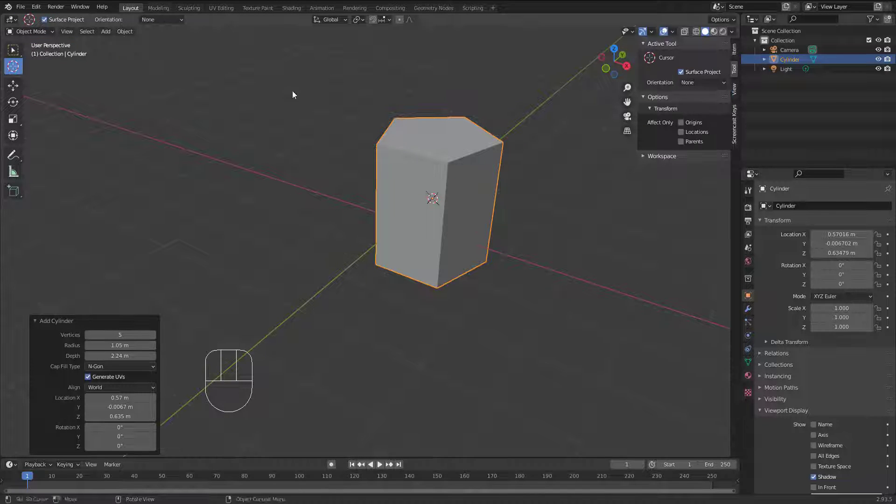
pyautogui.click(14, 53)
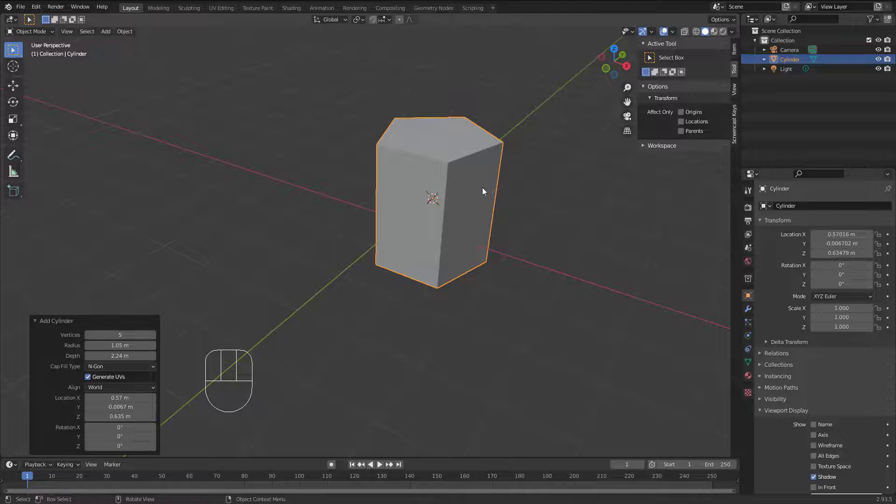
# Delete the cylinder and draw a new one near the origin with the Add Cylinder tool.
pyautogui.moveTo(482, 187); pyautogui.dragTo(477, 226, button='middle')
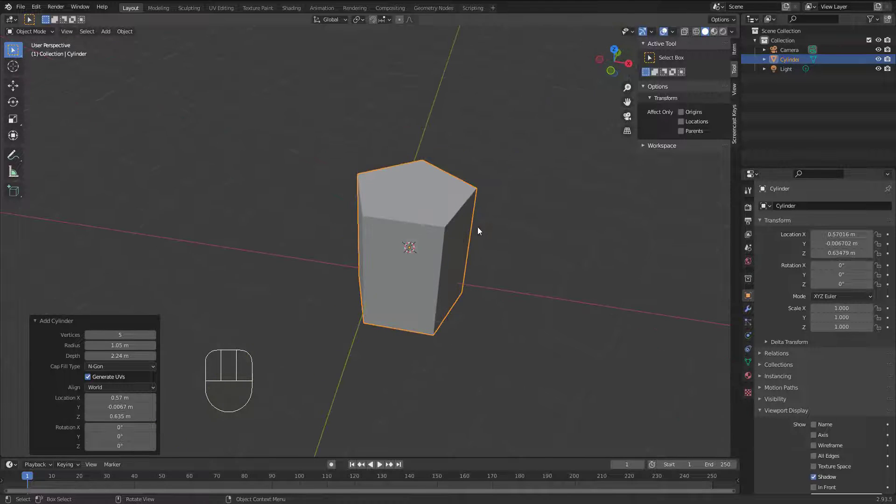
pyautogui.press('Delete')
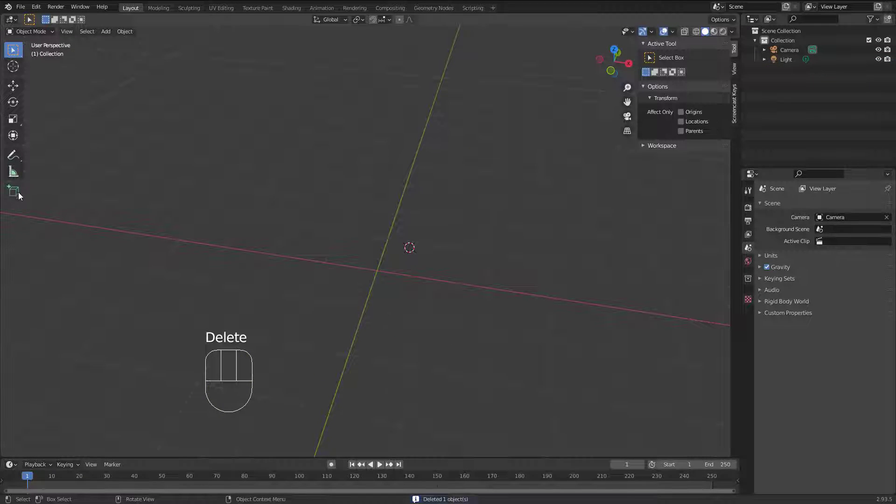
pyautogui.moveTo(18, 192); pyautogui.dragTo(51, 235)
pyautogui.moveTo(436, 239); pyautogui.dragTo(407, 250, button='middle')
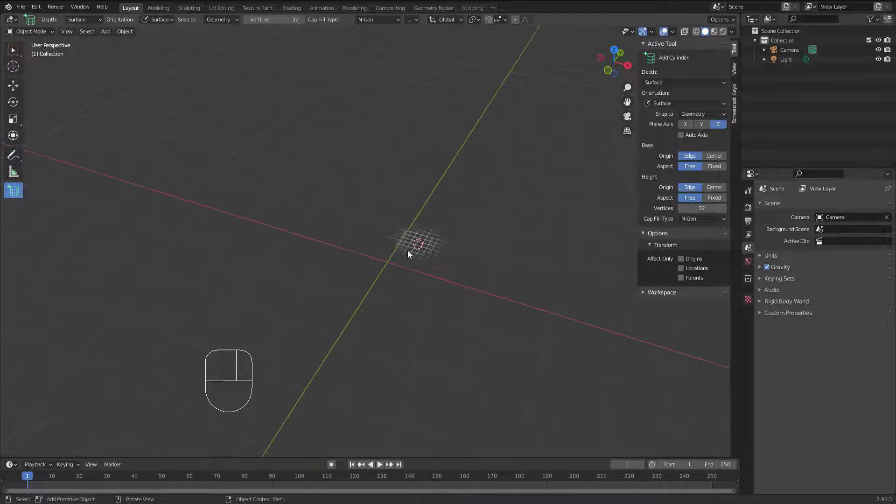
pyautogui.moveTo(387, 251); pyautogui.dragTo(428, 312)
pyautogui.click(427, 241)
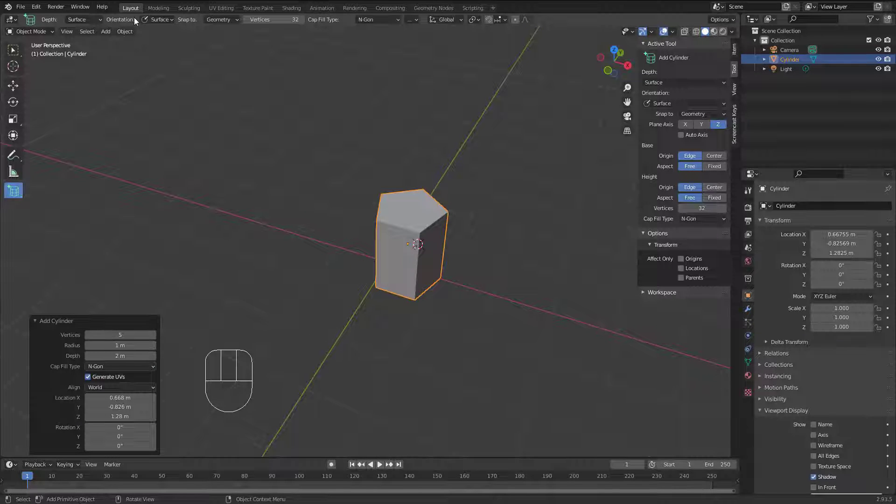
# Set the Add Cylinder tool's vertices to 24 and delete the drawn cylinder.
pyautogui.click(99, 20)
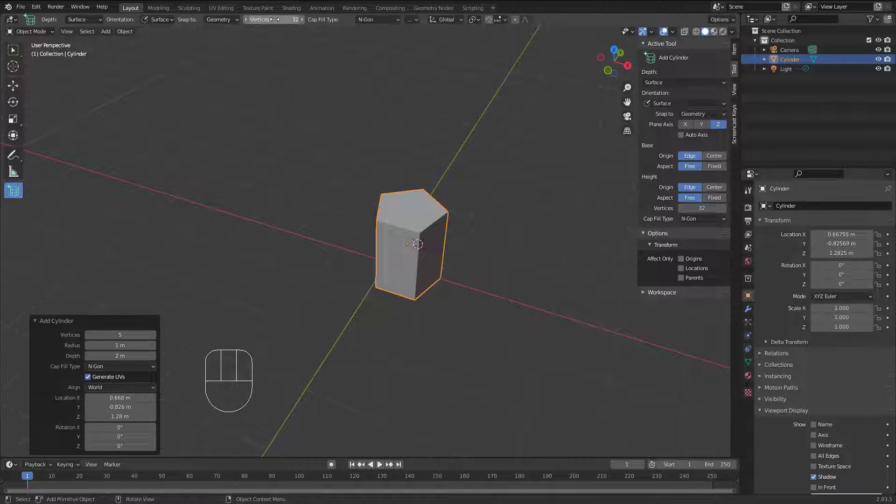
pyautogui.moveTo(268, 20); pyautogui.dragTo(294, 20)
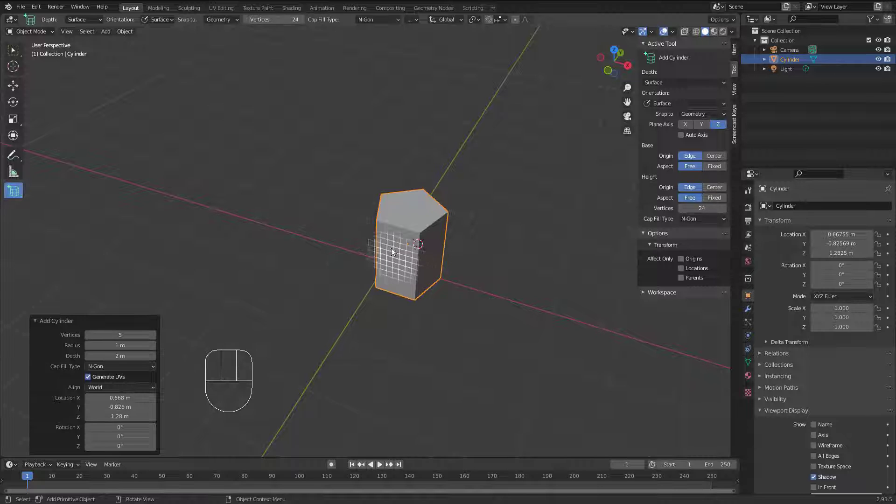
pyautogui.moveTo(379, 246); pyautogui.dragTo(387, 246, button='middle')
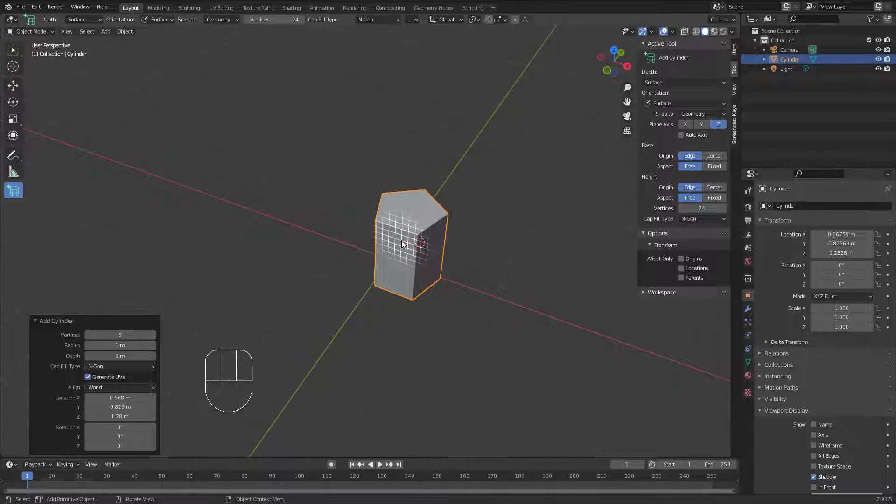
pyautogui.press('Delete')
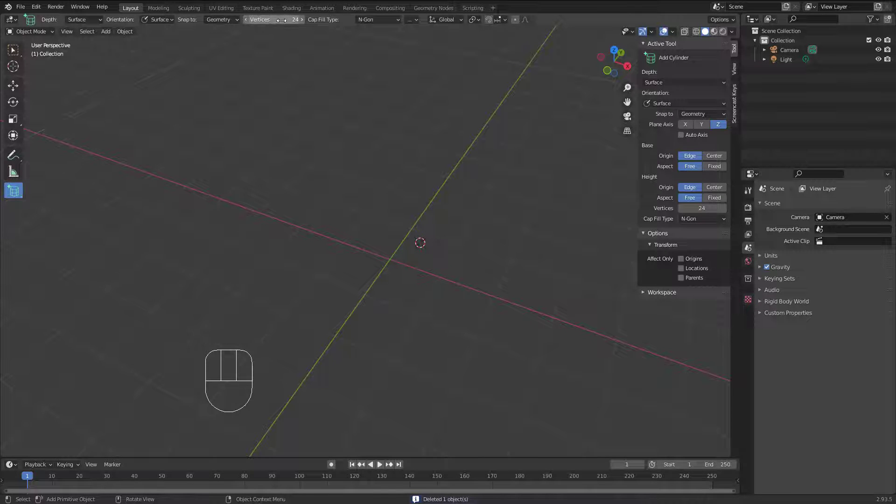
# Set the Add Cylinder tool's vertices to 4.
pyautogui.moveTo(282, 20); pyautogui.dragTo(264, 20)
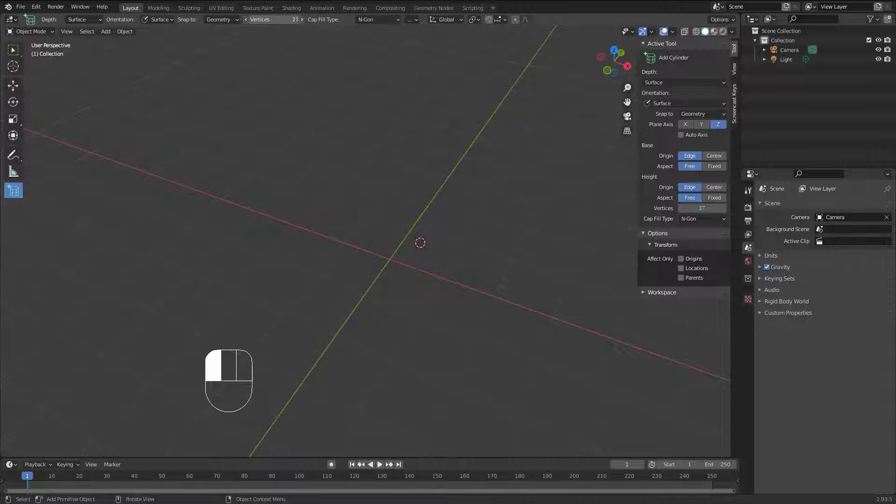
pyautogui.click(274, 20)
pyautogui.write('4')
pyautogui.press('Return')
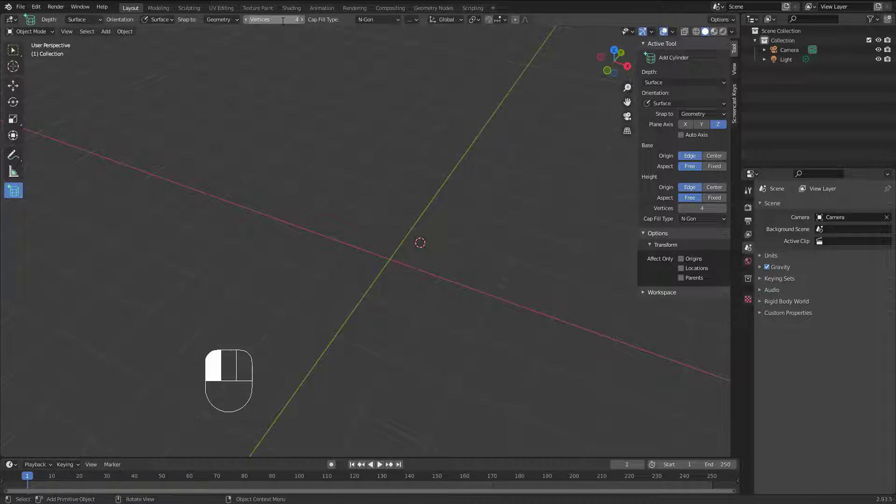
# Set the Add Cylinder tool's cap fill type to Nothing and draw an open four-sided cylinder near the origin.
pyautogui.click(378, 19)
pyautogui.click(373, 30)
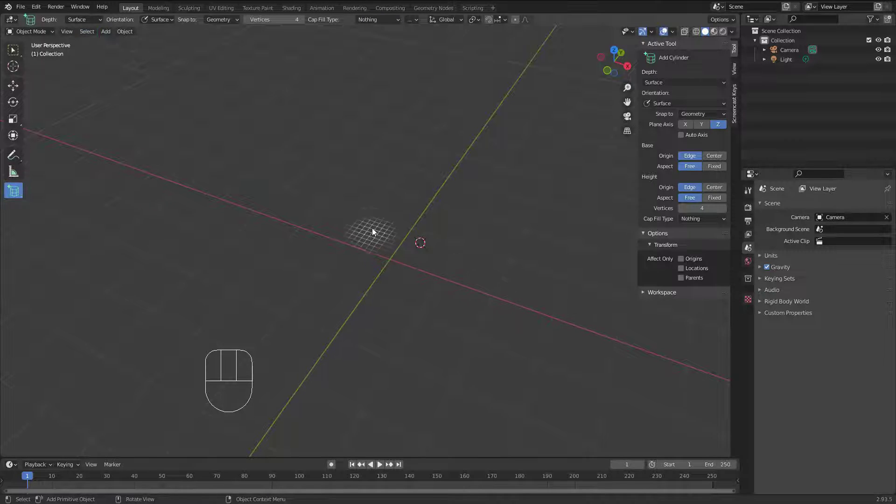
pyautogui.moveTo(372, 228); pyautogui.dragTo(390, 282)
pyautogui.click(385, 183)
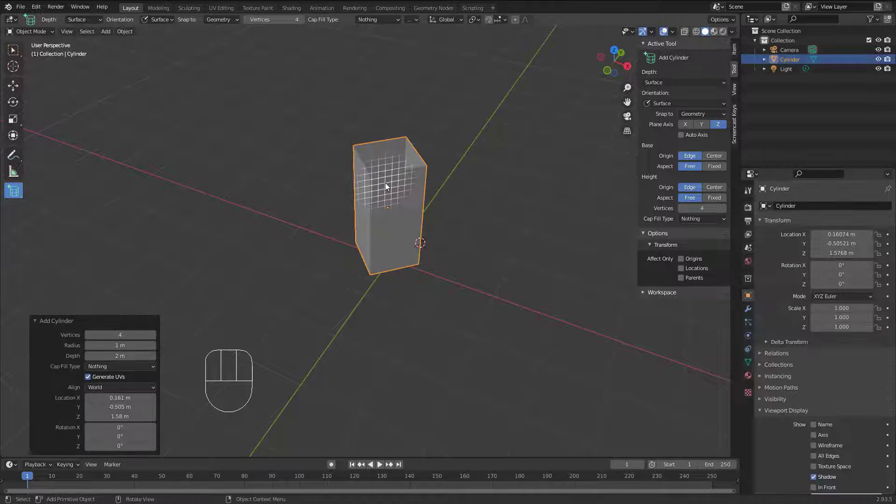
pyautogui.moveTo(385, 183); pyautogui.dragTo(360, 75, button='middle')
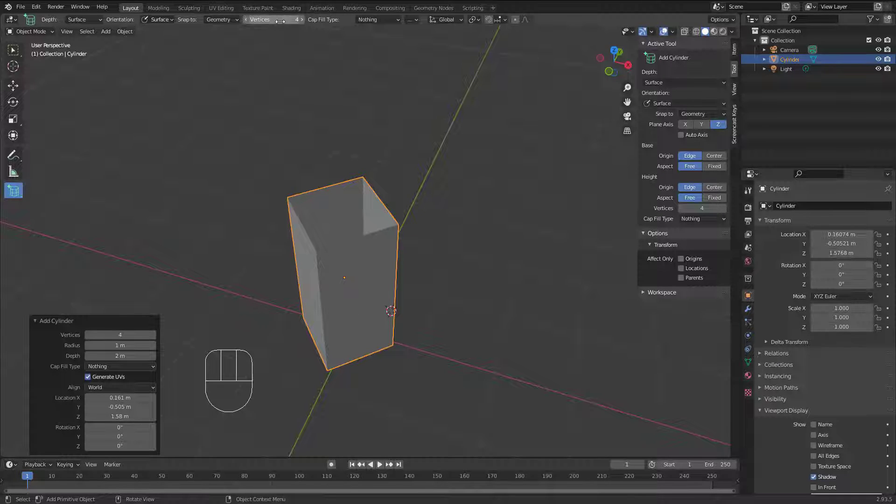
pyautogui.scroll(-2, 368, 260)
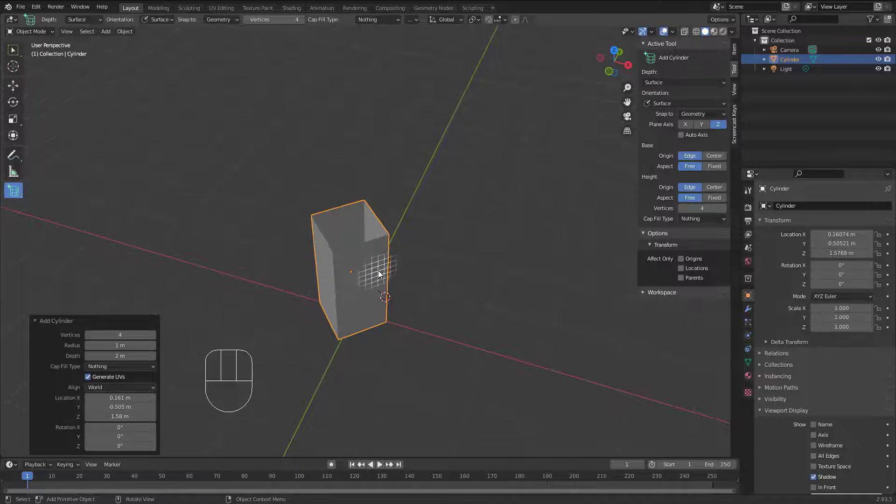
pyautogui.moveTo(380, 274); pyautogui.dragTo(364, 272, button='middle')
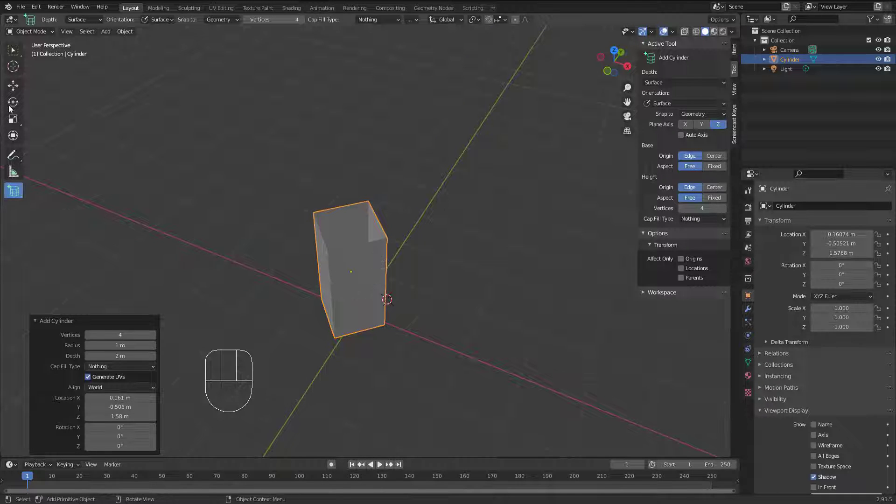
# Switch between the Select Box and Add Cylinder tools, end on Select Box, and hide the sidebar.
pyautogui.click(12, 50)
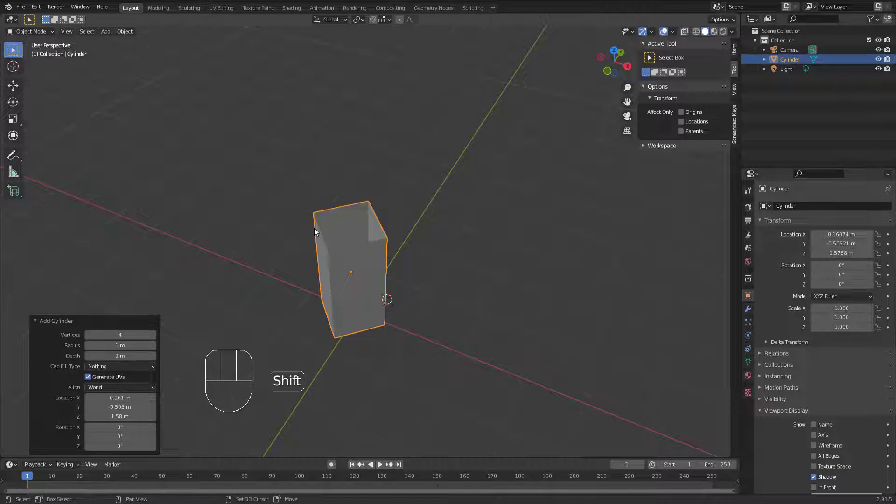
pyautogui.hotkey('shift', 'space')
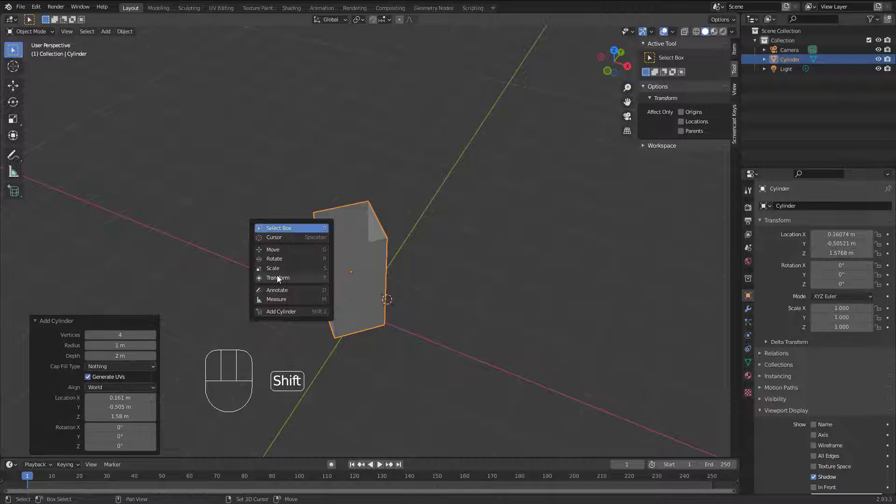
pyautogui.click(14, 192)
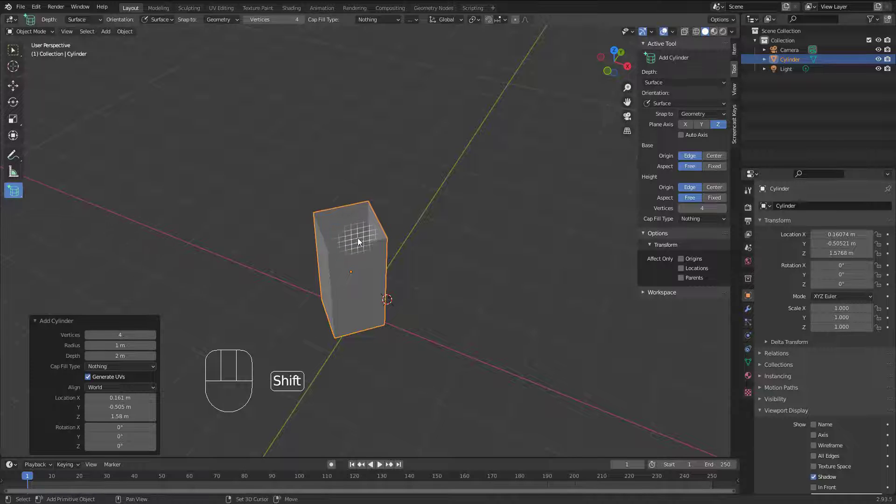
pyautogui.hotkey('shift', 'space')
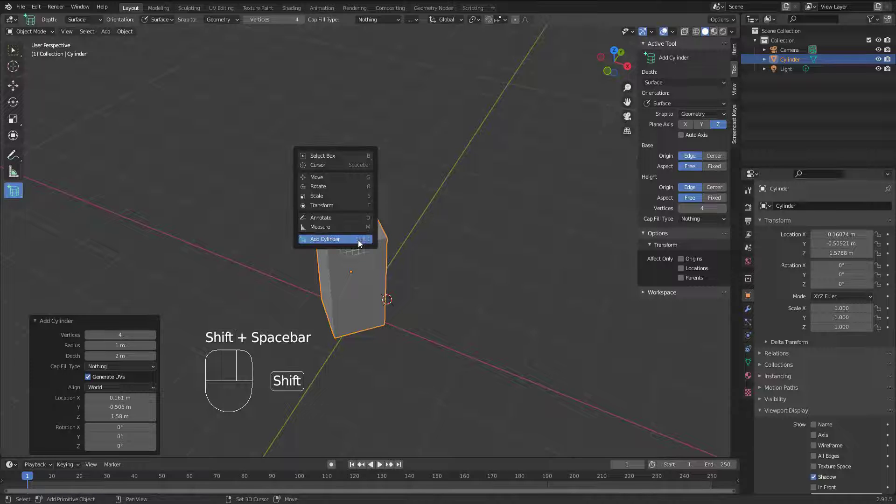
pyautogui.click(325, 157)
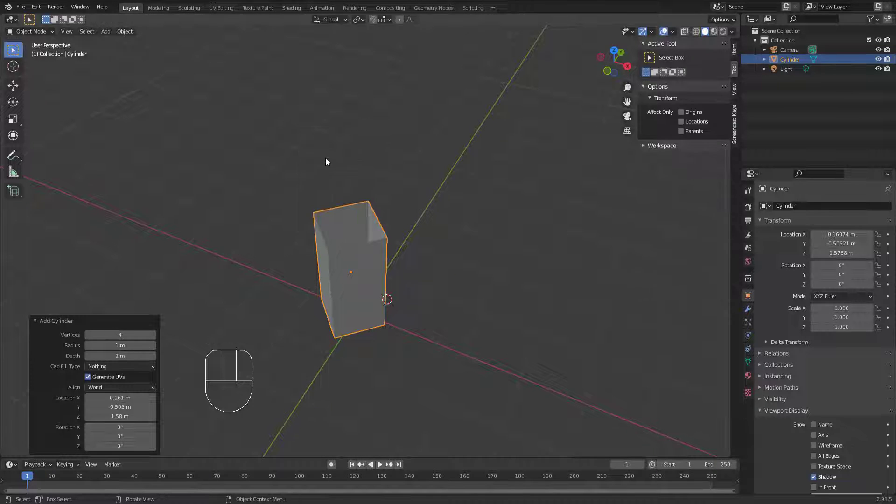
pyautogui.hotkey('shift', 'space')
pyautogui.moveTo(337, 228); pyautogui.dragTo(396, 215, button='middle')
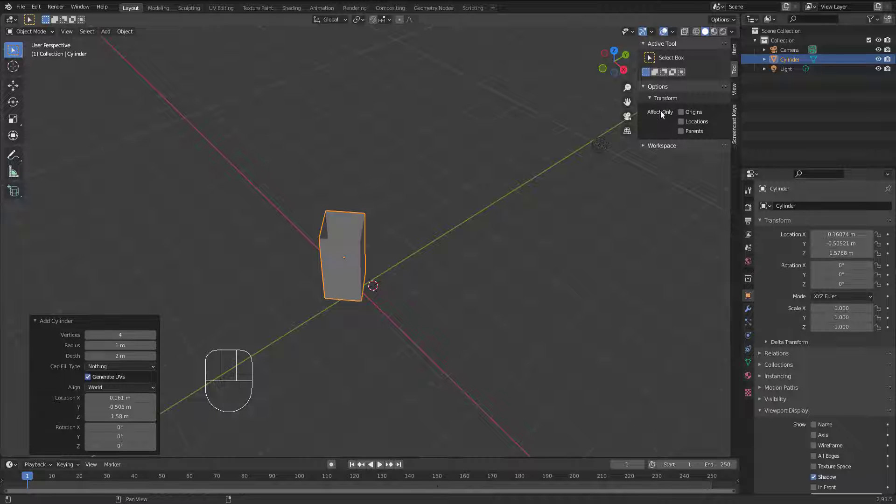
pyautogui.press('n')
pyautogui.moveTo(197, 127); pyautogui.dragTo(219, 128, button='middle')
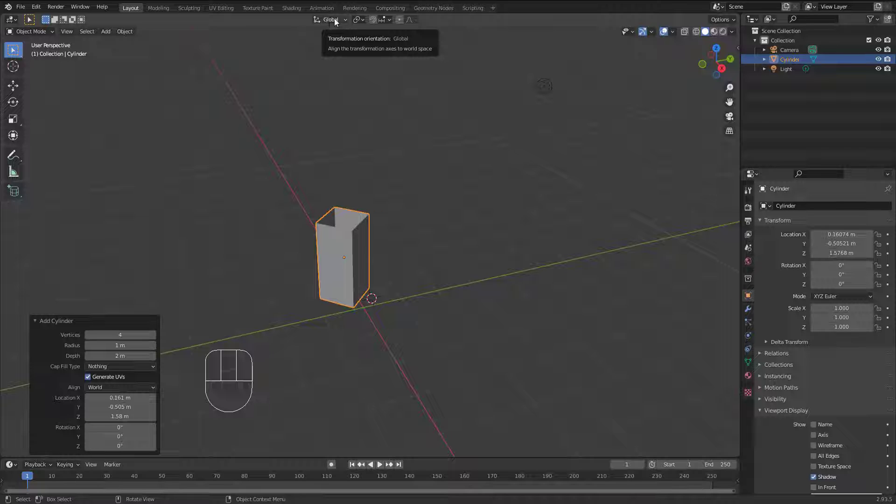
# Examine the transform orientation, pivot point and snapping options, keeping Median Point as the pivot.
pyautogui.click(334, 22)
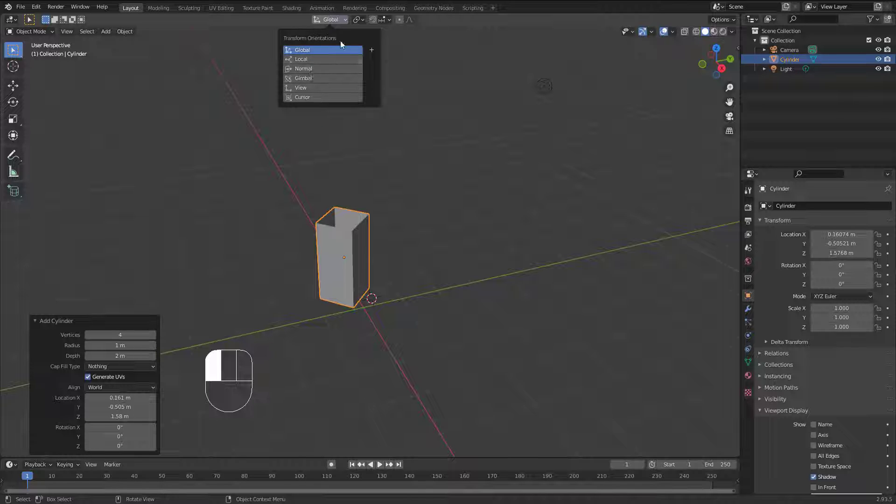
pyautogui.moveTo(356, 20)
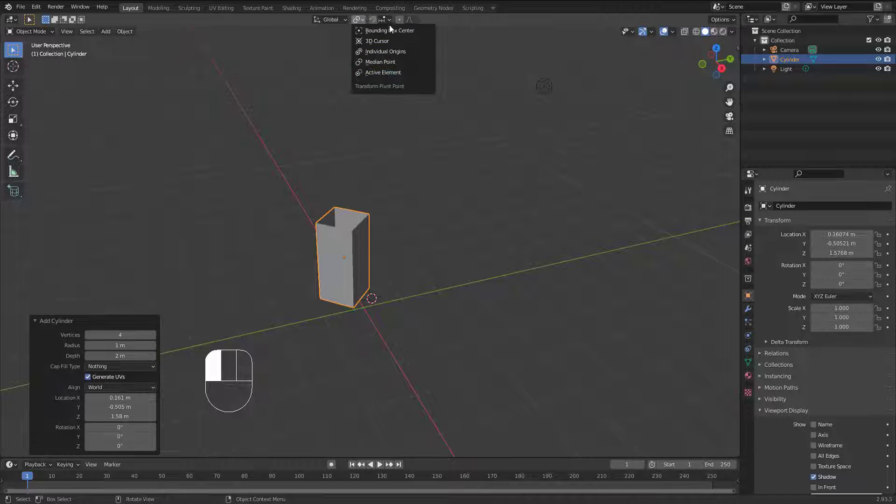
pyautogui.click(379, 61)
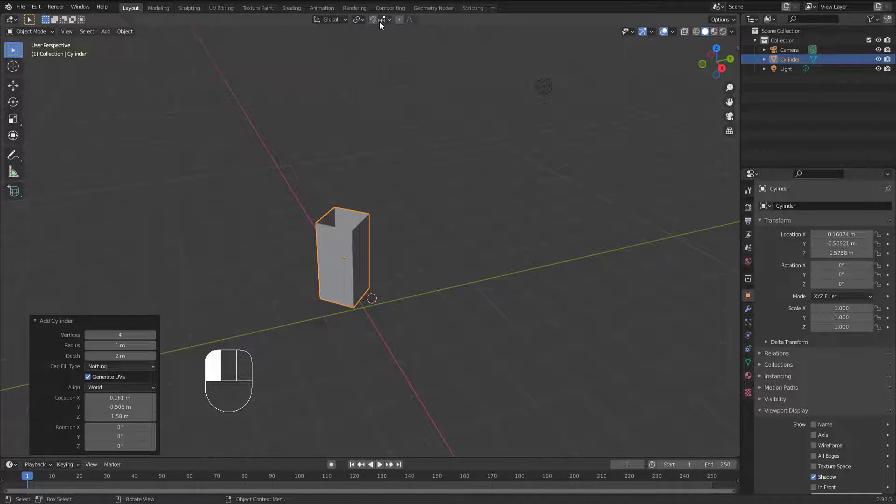
pyautogui.click(382, 20)
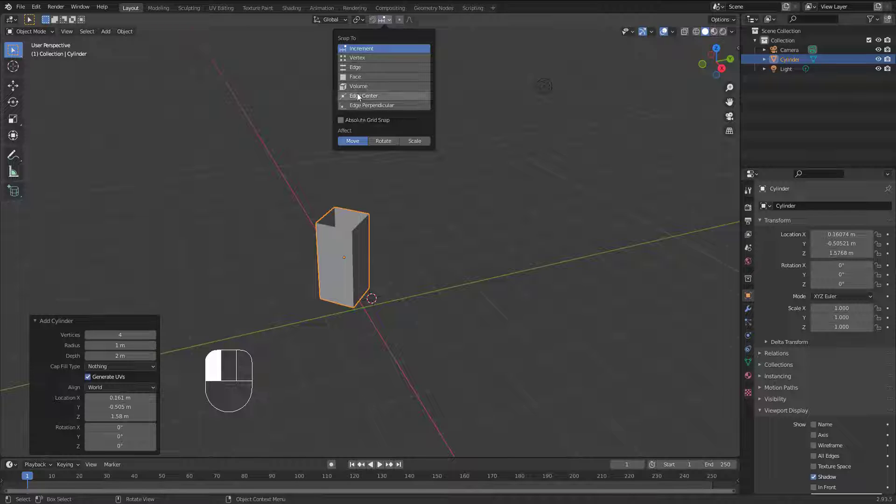
pyautogui.moveTo(407, 20)
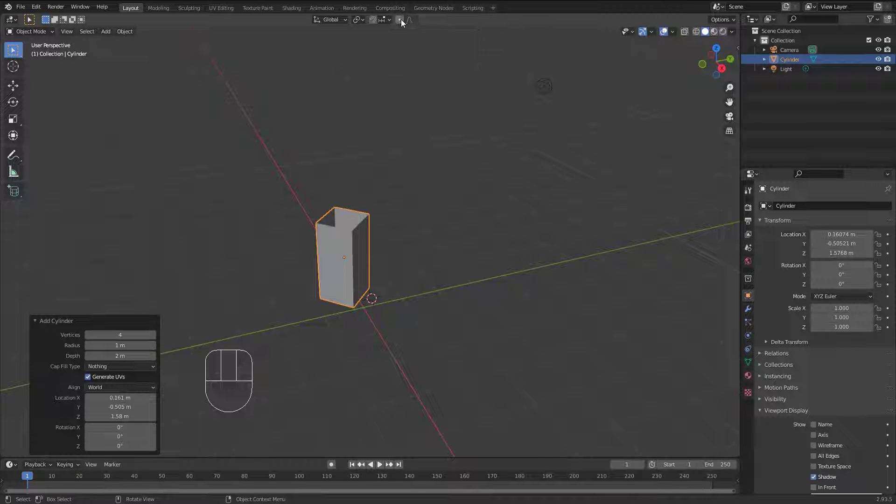
# Select the cylinder, camera and light together and delete them from the scene.
pyautogui.moveTo(355, 220); pyautogui.dragTo(368, 280, button='middle')
pyautogui.moveTo(377, 154); pyautogui.dragTo(258, 216, button='middle')
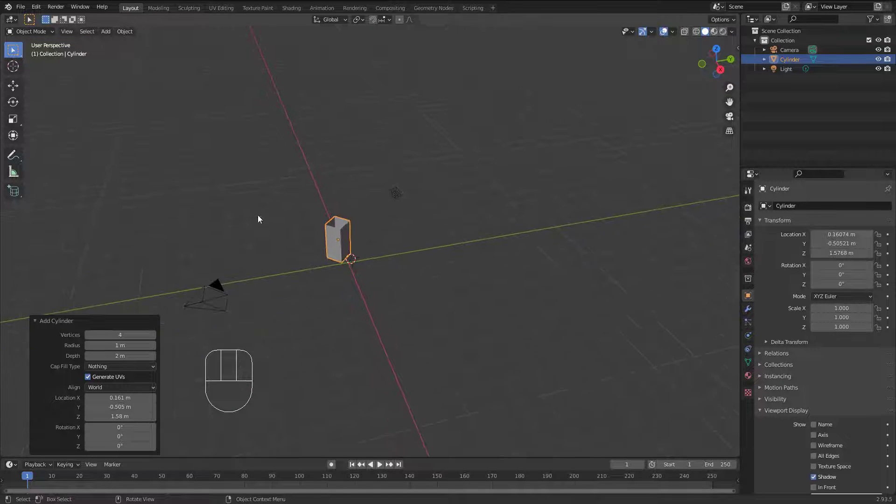
pyautogui.moveTo(148, 174); pyautogui.dragTo(462, 316)
pyautogui.press('Delete')
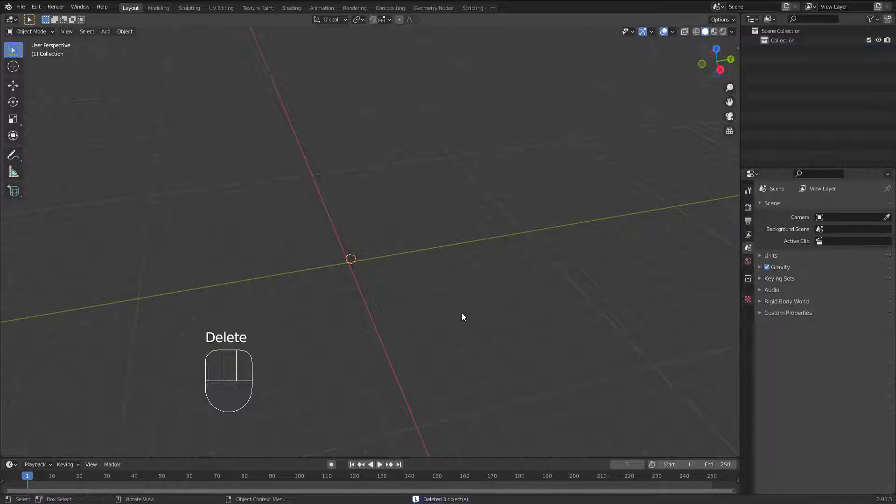
# Snap the 3D cursor to the world origin, and reset it there again after placing it off to the side.
pyautogui.moveTo(461, 313); pyautogui.dragTo(395, 327, button='middle')
pyautogui.hotkey('shift', 's')
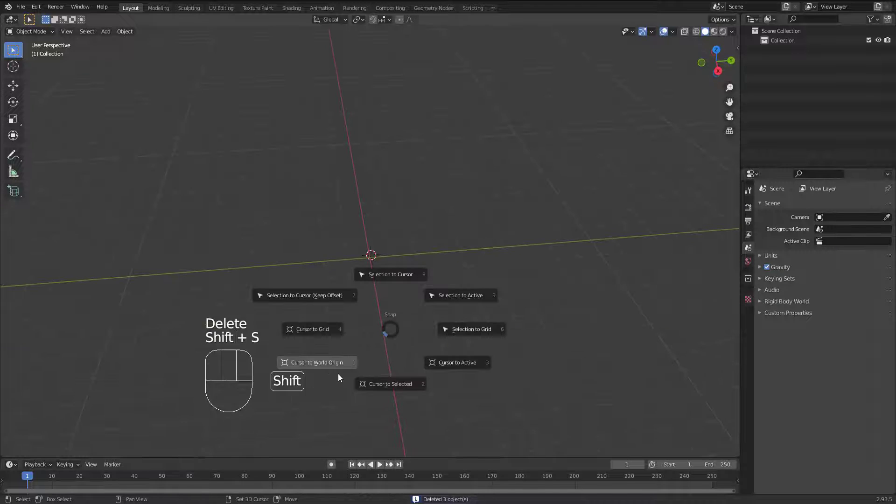
pyautogui.click(316, 363)
pyautogui.keyDown('shift'); pyautogui.rightClick(278, 252); pyautogui.keyUp('shift')
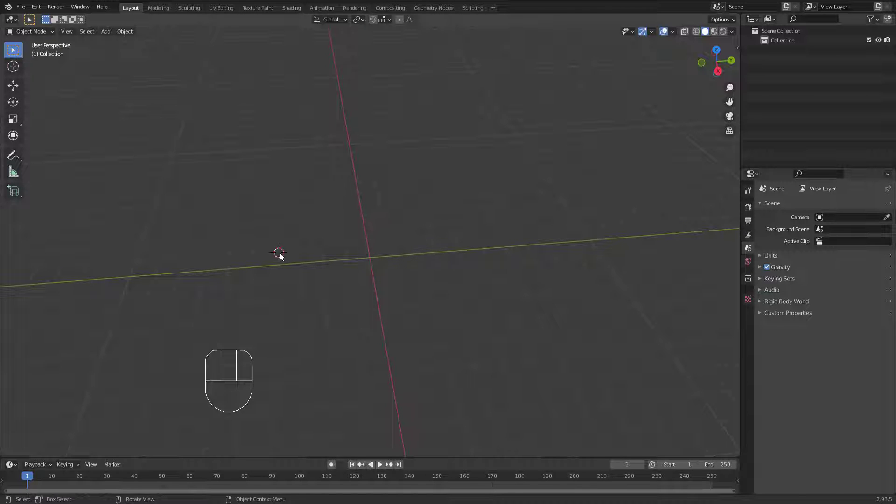
pyautogui.hotkey('shift', 'c')
pyautogui.moveTo(374, 261); pyautogui.dragTo(350, 262, button='middle')
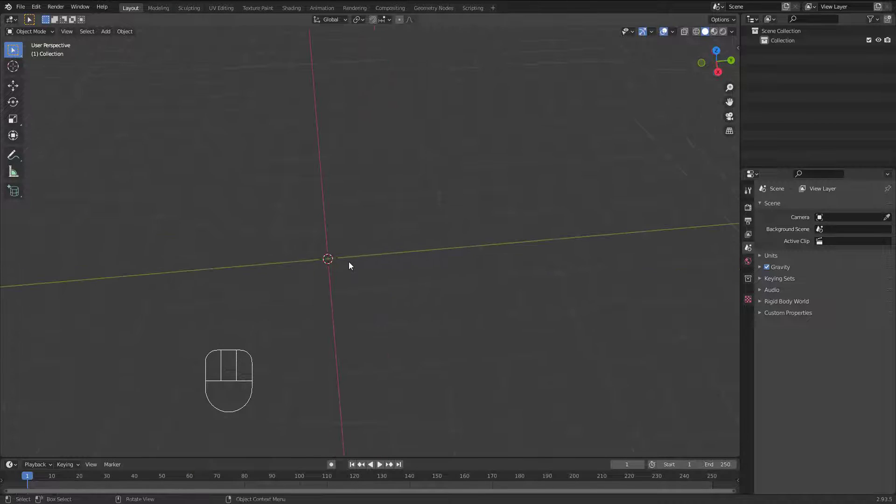
# Add a 2 m plane at the world origin and enter Edit Mode on it.
pyautogui.hotkey('shift', 'a')
pyautogui.moveTo(351, 262)
pyautogui.click(393, 261)
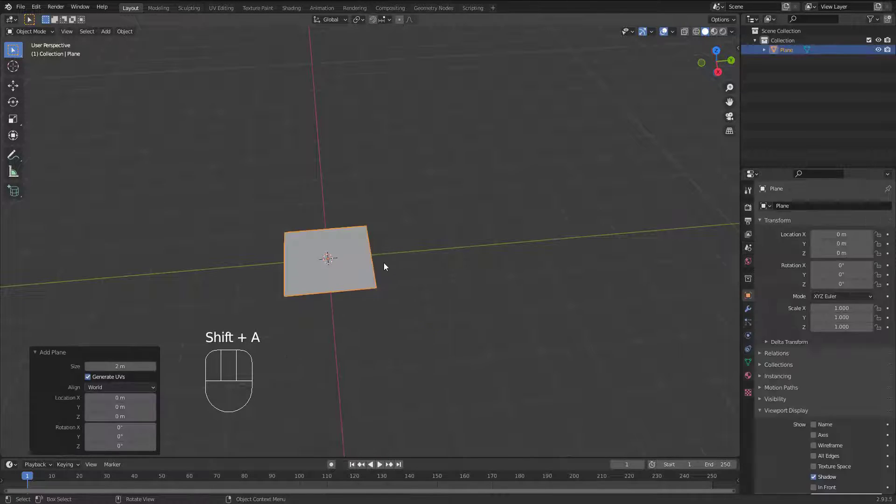
pyautogui.scroll(4, 326, 259)
pyautogui.moveTo(326, 259); pyautogui.dragTo(334, 283, button='middle')
pyautogui.press('Tab')
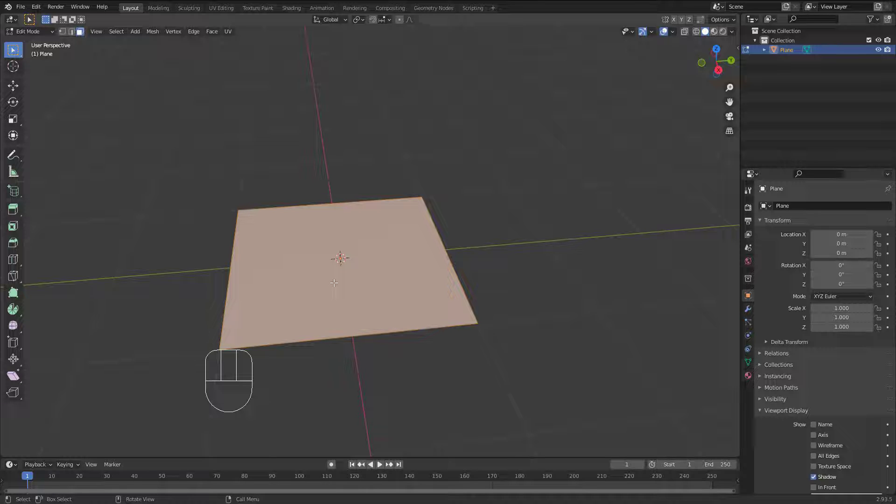
# Subdivide the plane with one cut, repeat the subdivision four more times, and clear the selection.
pyautogui.moveTo(351, 236); pyautogui.dragTo(349, 228, button='middle')
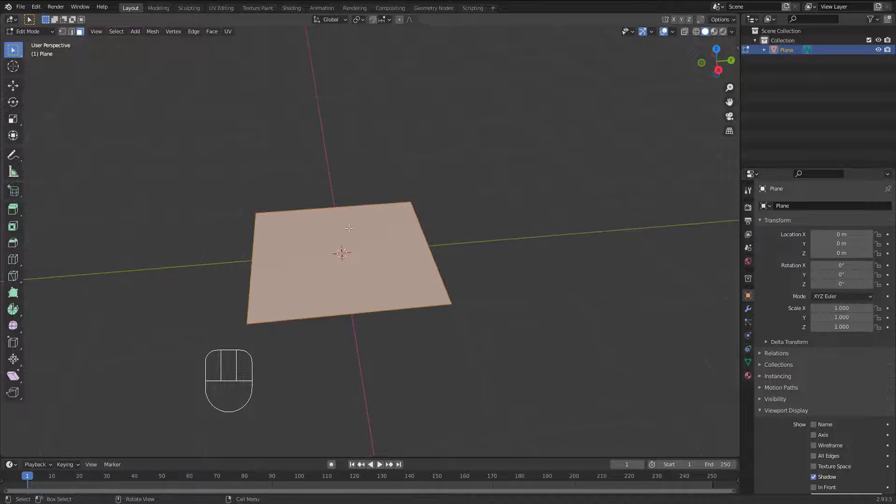
pyautogui.rightClick(336, 251)
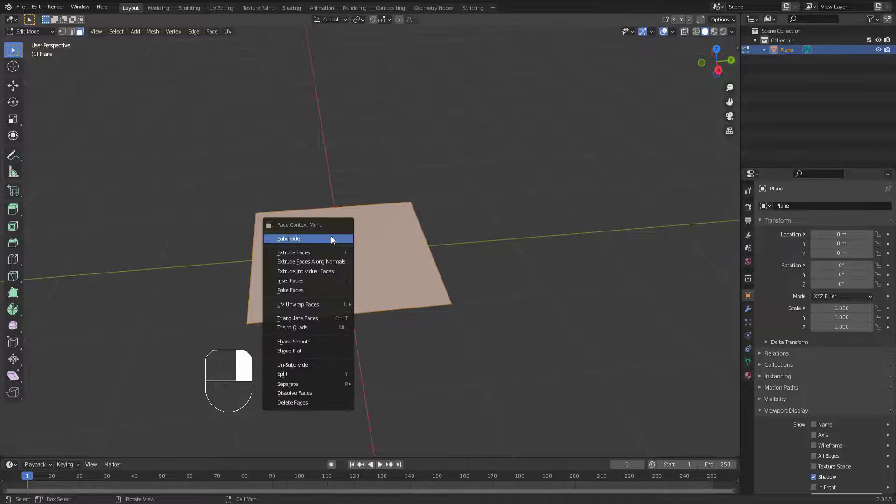
pyautogui.click(332, 236)
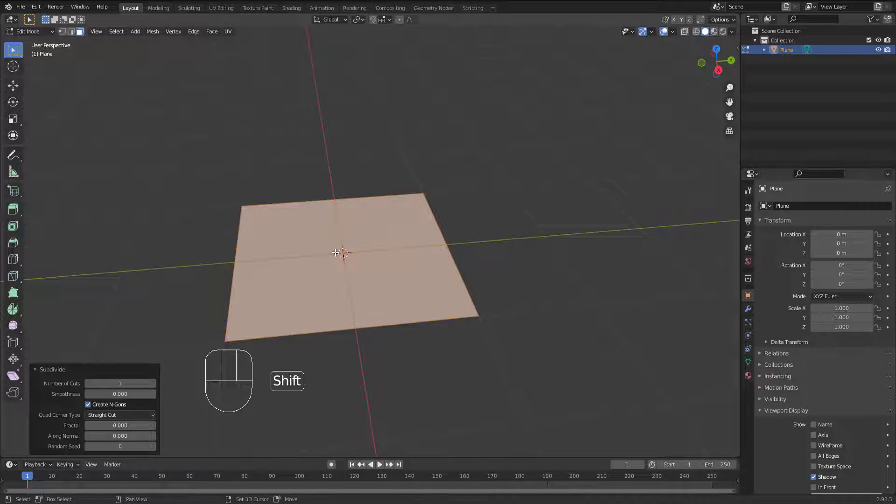
pyautogui.hotkey('shift', 'r')
pyautogui.hotkey('shift', 'r')
pyautogui.hotkey('shift', 'r')
pyautogui.hotkey('shift', 'r')
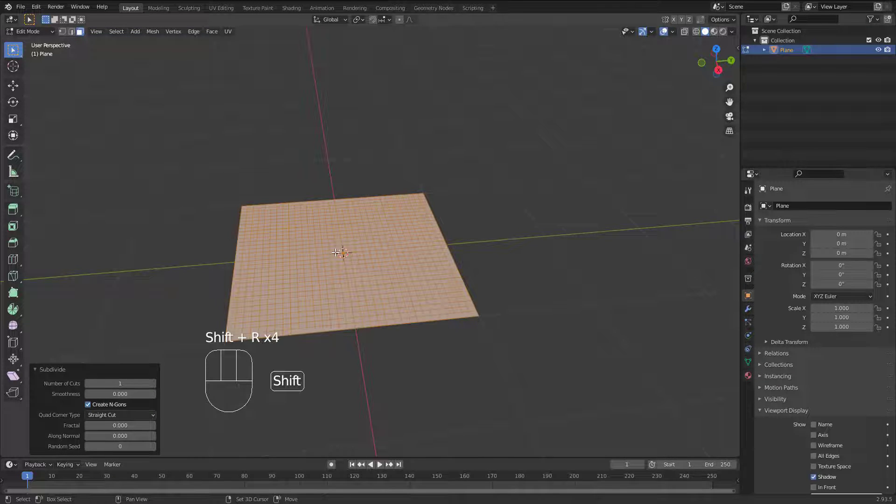
pyautogui.moveTo(337, 252); pyautogui.dragTo(347, 274, button='middle')
pyautogui.hotkey('alt', 'a')
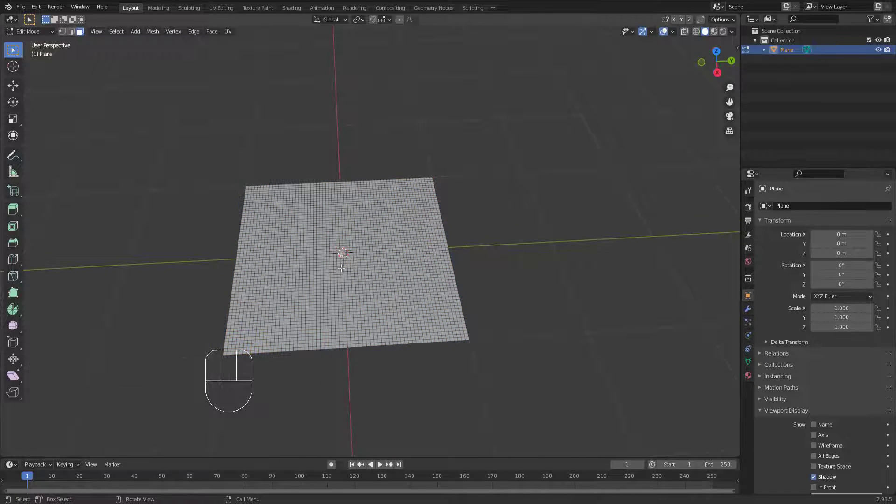
# Turn on proportional editing and activate the Move tool with a face near the plane's centre selected.
pyautogui.scroll(3, 341, 268)
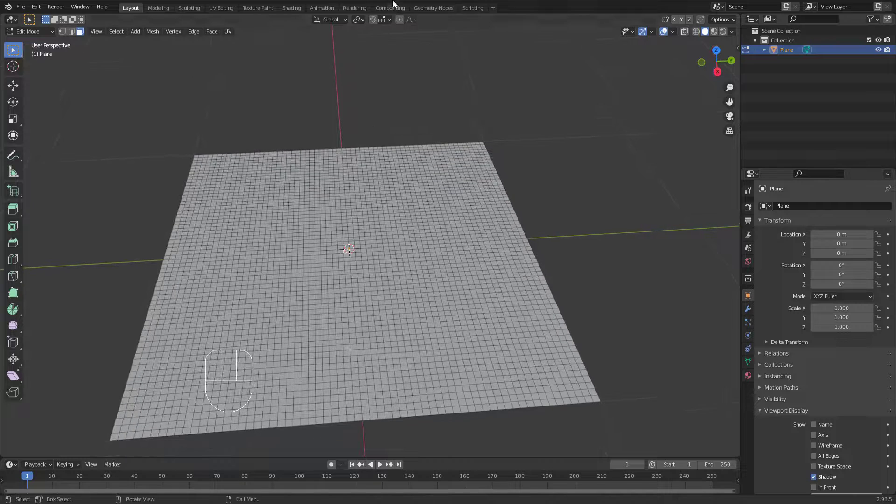
pyautogui.click(399, 20)
pyautogui.moveTo(364, 244); pyautogui.dragTo(363, 215, button='middle')
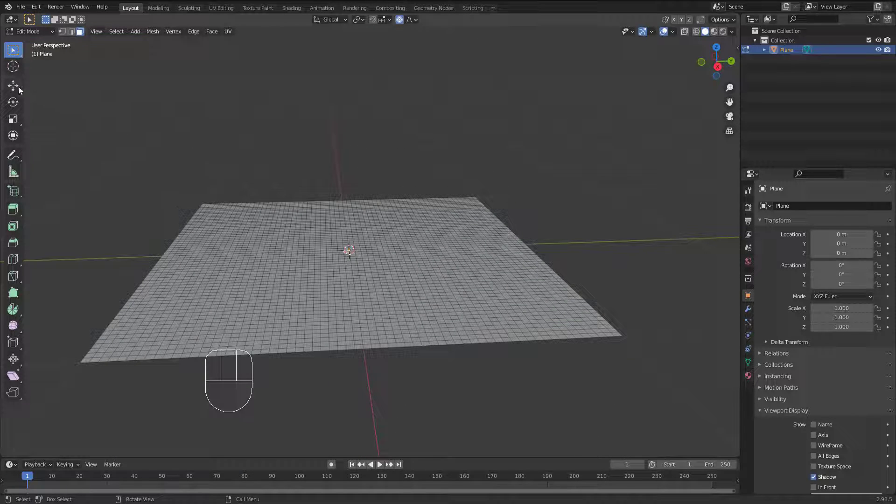
pyautogui.click(18, 86)
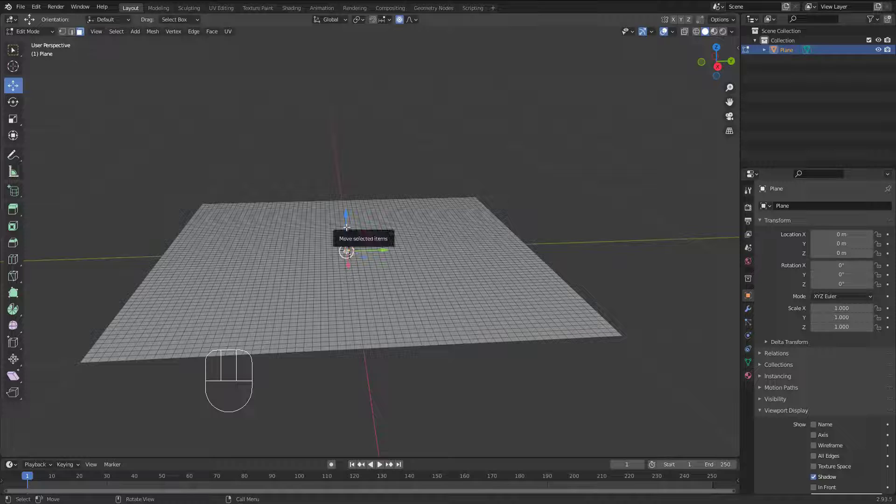
# Raise the central face about 0.37 m along Z with smooth falloff and proportional size 1.00, and undo the move.
pyautogui.moveTo(346, 227); pyautogui.dragTo(346, 157)
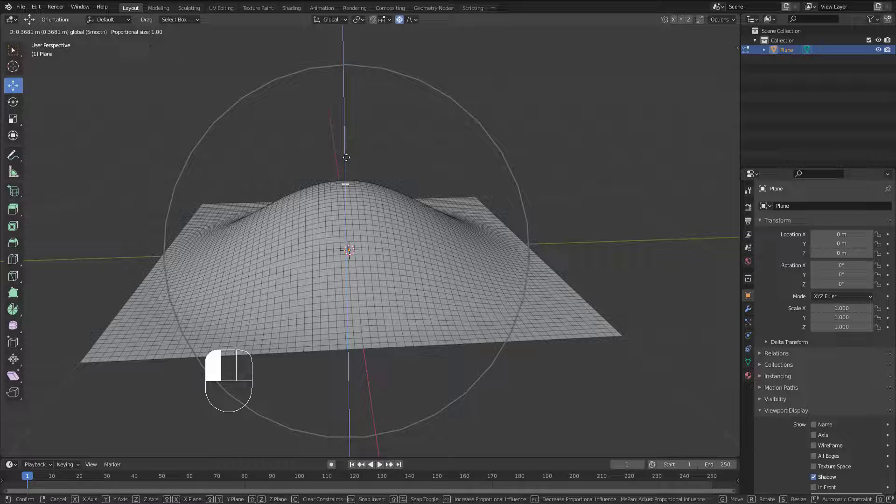
pyautogui.moveTo(347, 157); pyautogui.dragTo(346, 157)
pyautogui.moveTo(412, 19); pyautogui.dragTo(379, 65)
pyautogui.hotkey('ctrl', 'z')
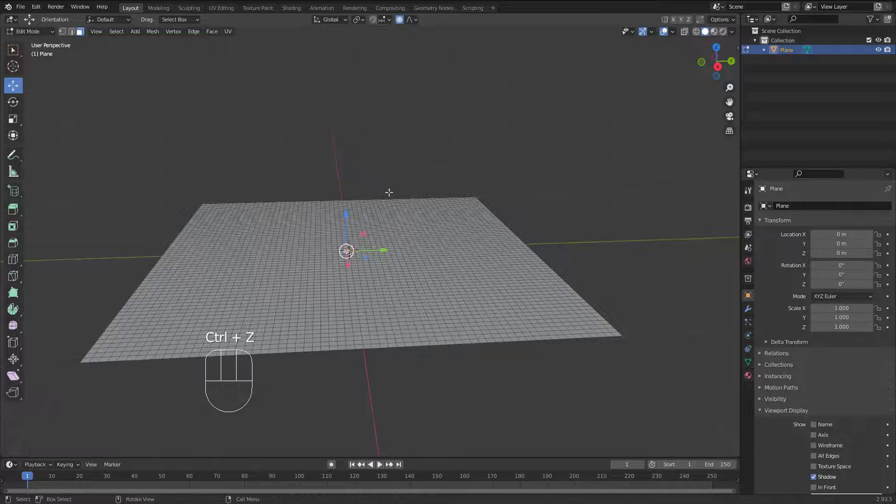
# Raise the plane's central face about 0.96 m along Z with smooth falloff in front view, and undo the move.
pyautogui.moveTo(384, 191); pyautogui.dragTo(383, 192, button='middle')
pyautogui.press('KP_1')
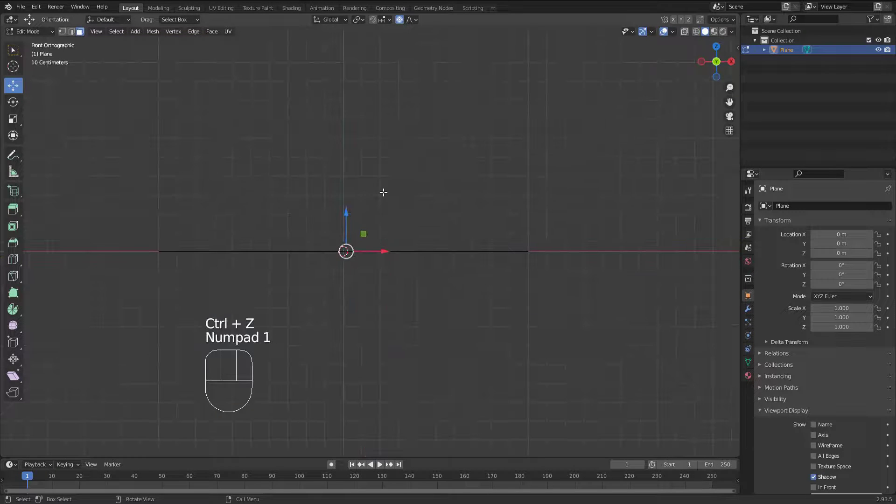
pyautogui.moveTo(349, 229); pyautogui.dragTo(344, 47)
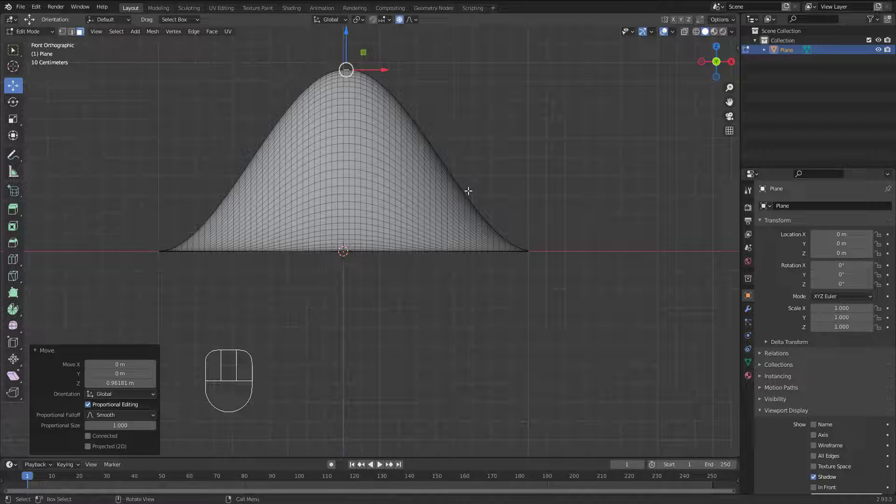
pyautogui.click(411, 19)
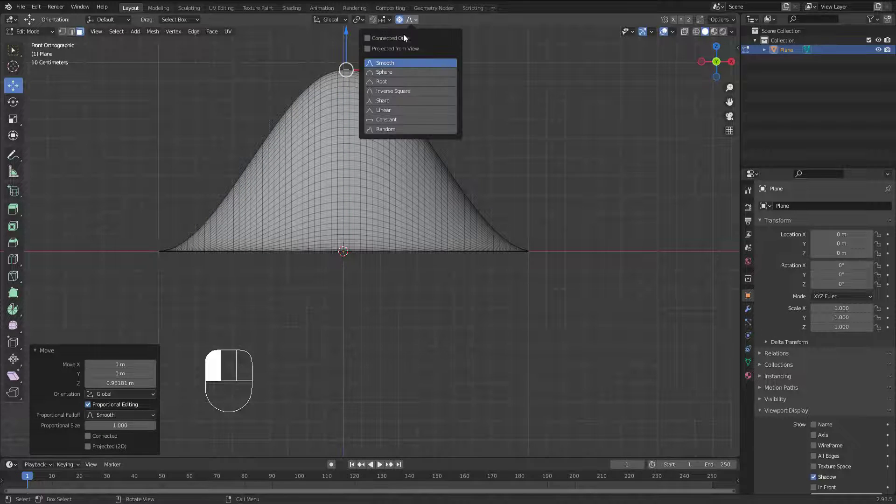
pyautogui.click(379, 64)
pyautogui.hotkey('ctrl', 'z')
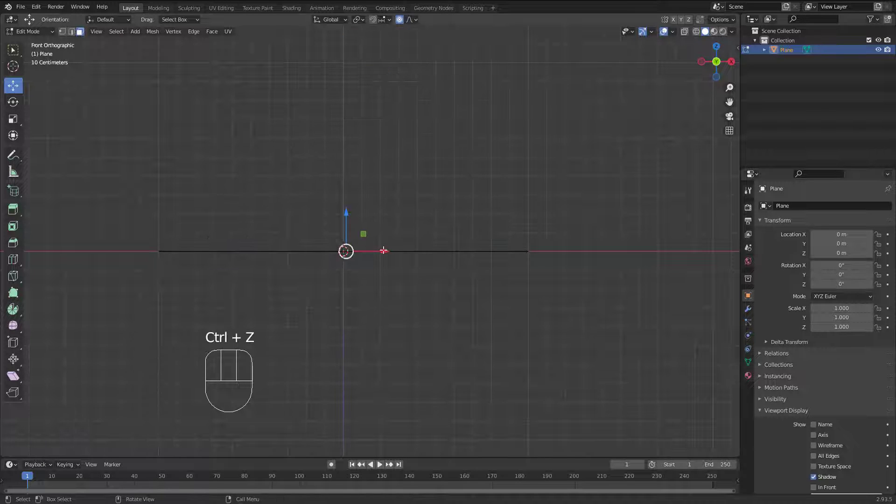
# Switch the proportional falloff to Sphere, raise the central face about 0.90 m along Z, and undo the move.
pyautogui.click(412, 19)
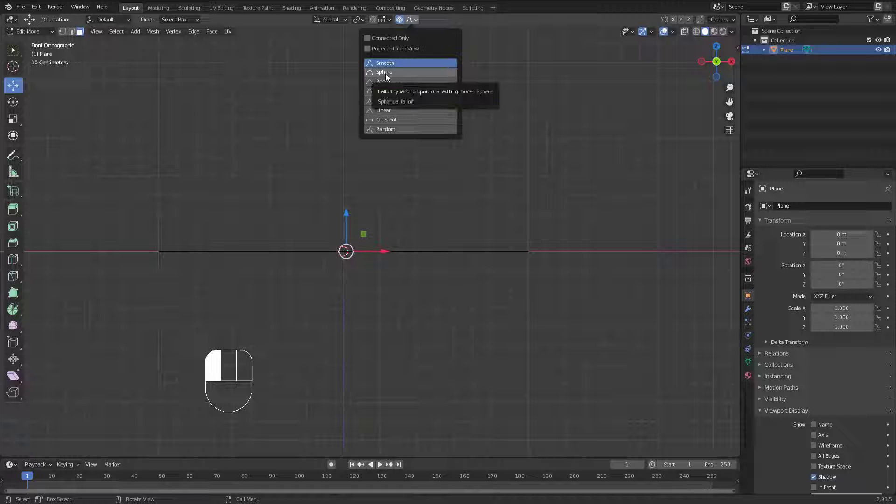
pyautogui.click(385, 72)
pyautogui.moveTo(345, 230); pyautogui.dragTo(347, 55)
pyautogui.click(414, 19)
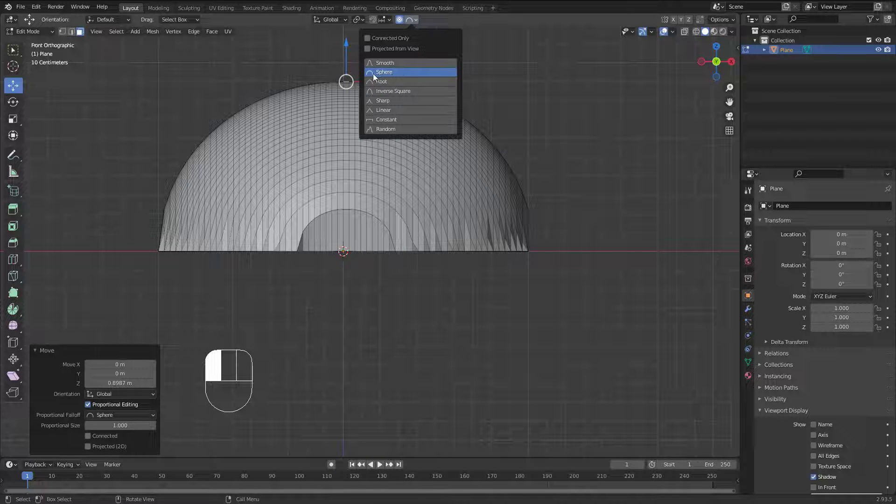
pyautogui.click(383, 72)
pyautogui.hotkey('ctrl', 'z')
# Switch the proportional falloff to Root, raise the central face about 0.96 m along Z, and undo the move.
pyautogui.click(415, 19)
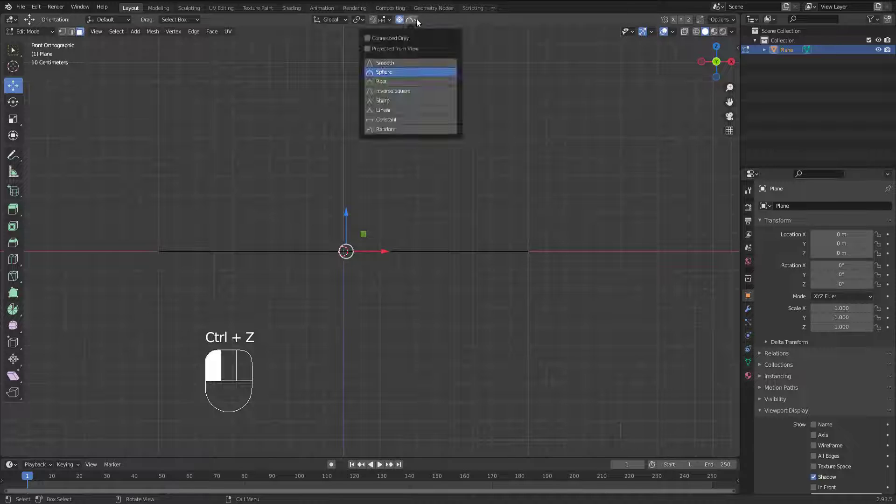
pyautogui.click(383, 81)
pyautogui.press('g')
pyautogui.press('z')
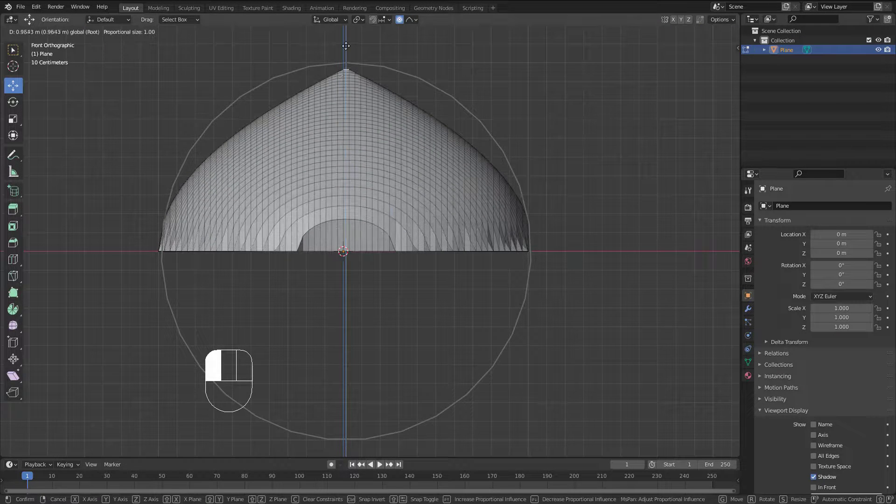
pyautogui.click(345, 46)
pyautogui.click(415, 20)
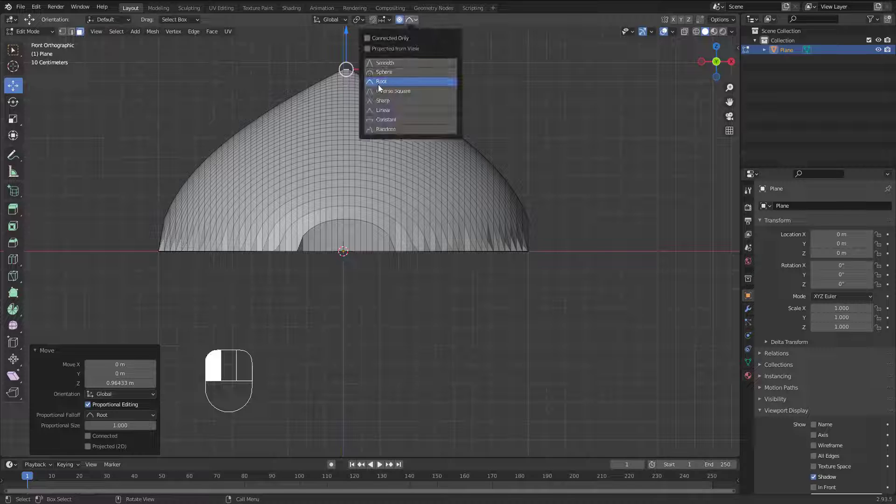
pyautogui.click(378, 82)
pyautogui.hotkey('ctrl', 'z')
# Try Inverse Square falloff by raising the central face about 1.10 m along Z, restore Smooth falloff and undo the move.
pyautogui.click(415, 20)
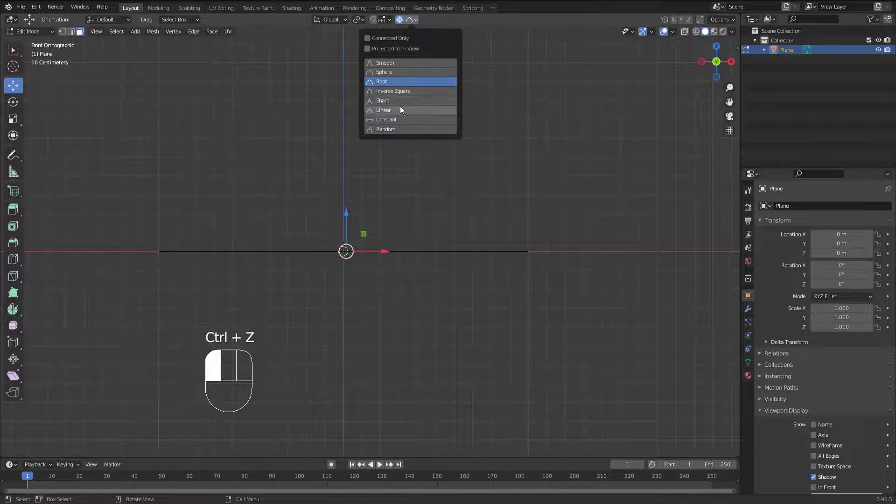
pyautogui.click(394, 91)
pyautogui.moveTo(346, 216); pyautogui.dragTo(415, 393)
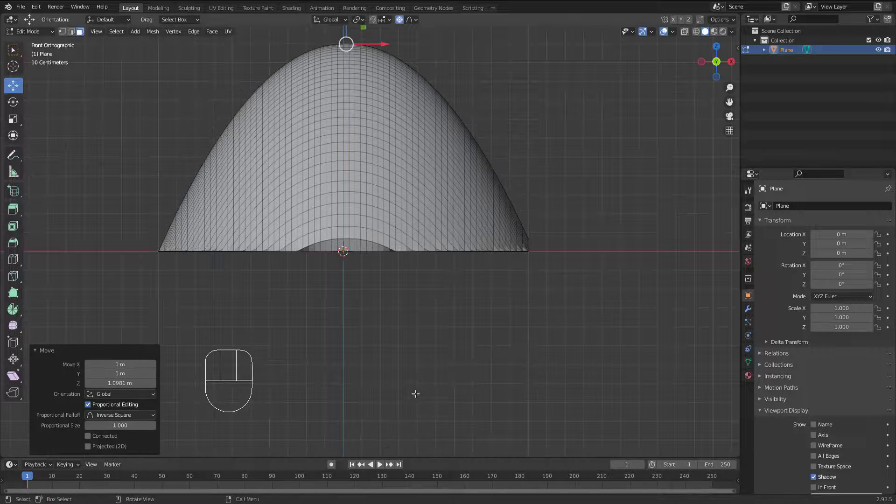
pyautogui.click(415, 19)
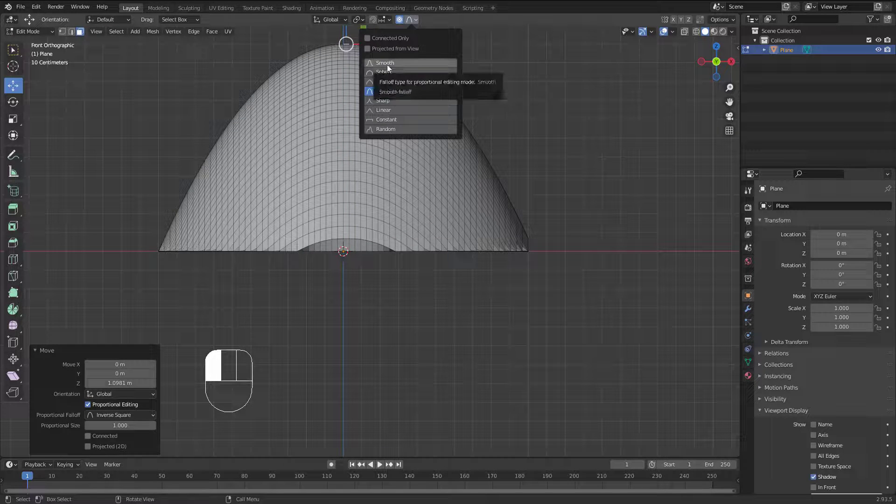
pyautogui.click(388, 64)
pyautogui.moveTo(346, 125); pyautogui.dragTo(362, 202, button='middle')
pyautogui.hotkey('ctrl', 'z')
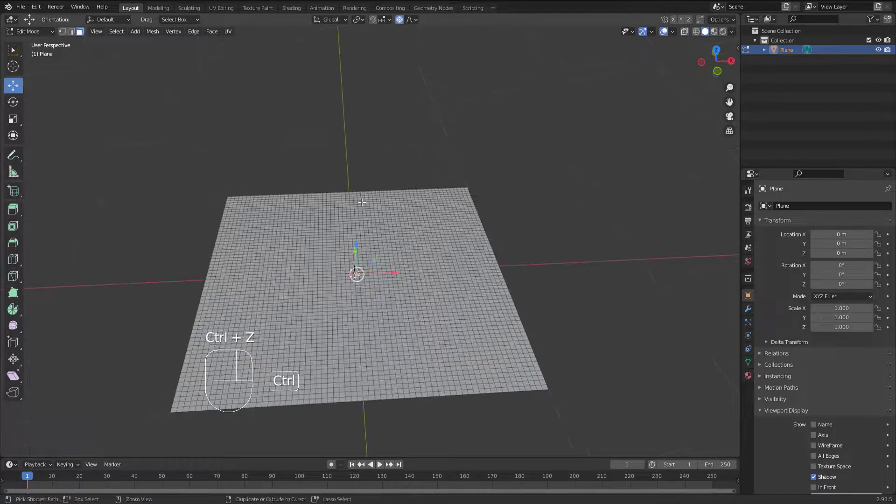
# Delete the plane in Object Mode and turn on proportional editing for objects.
pyautogui.scroll(-3, 402, 262)
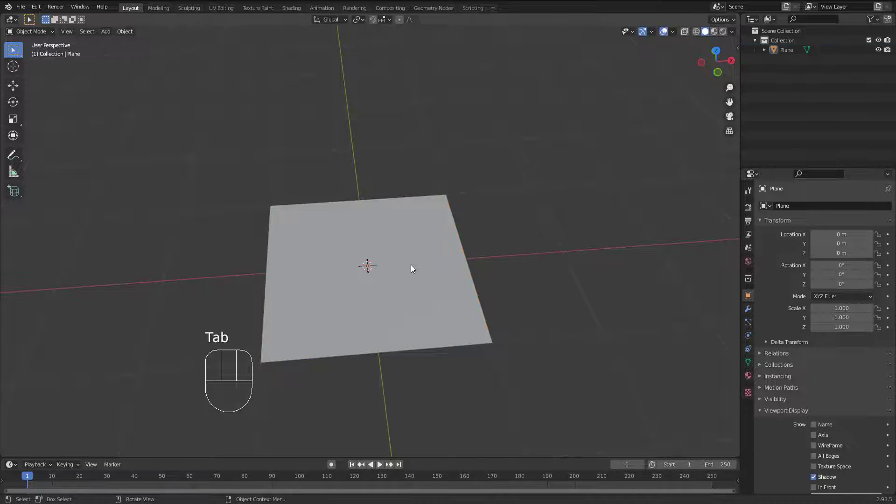
pyautogui.press('Delete')
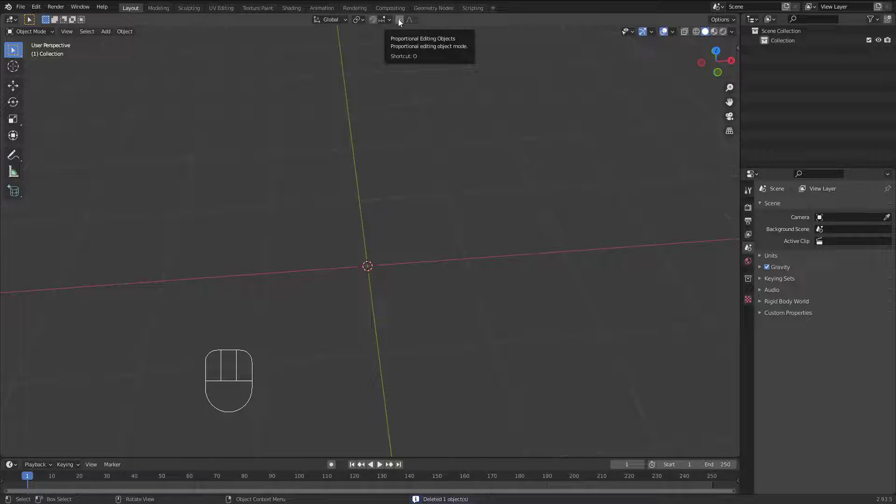
pyautogui.press('o')
pyautogui.press('o')
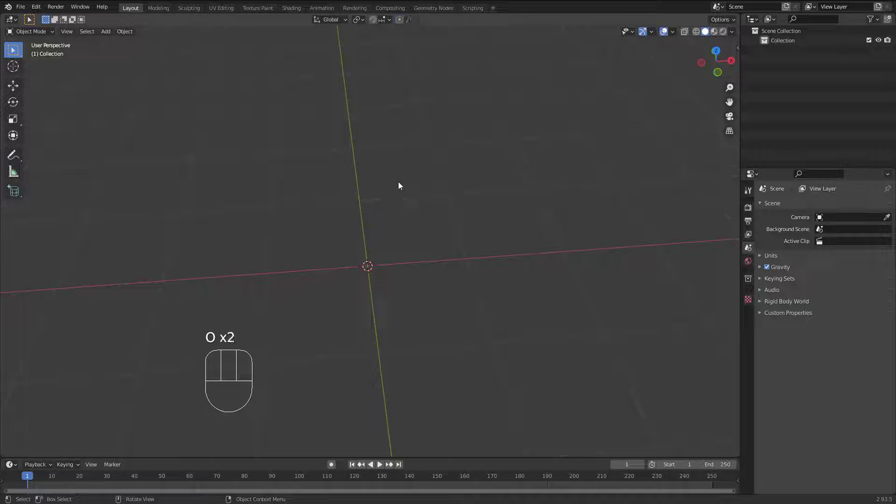
pyautogui.press('o')
pyautogui.moveTo(400, 240); pyautogui.dragTo(396, 239, button='middle')
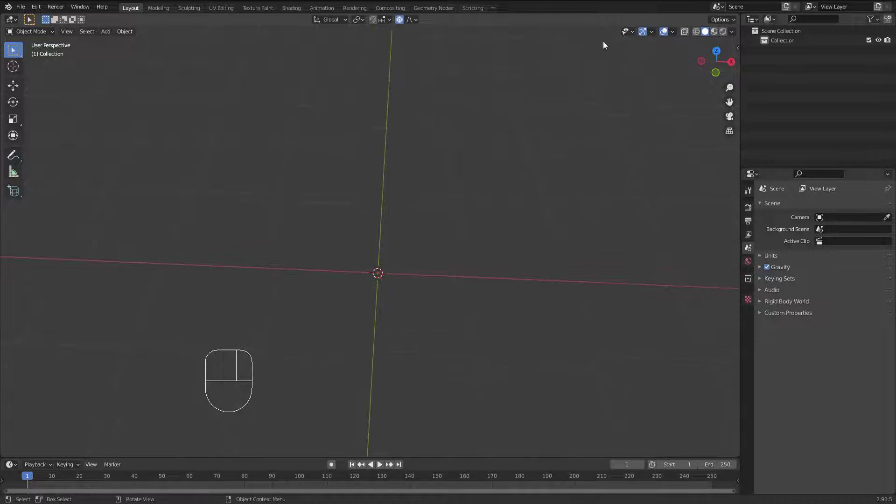
# Add a 2.29 m mesh cube at the world origin.
pyautogui.click(631, 31)
pyautogui.keyDown('shift'); pyautogui.moveTo(370, 288); pyautogui.dragTo(347, 239, button='middle'); pyautogui.keyUp('shift')
pyautogui.hotkey('shift', 'a')
pyautogui.moveTo(396, 250)
pyautogui.click(436, 258)
pyautogui.scroll(-4, 348, 240)
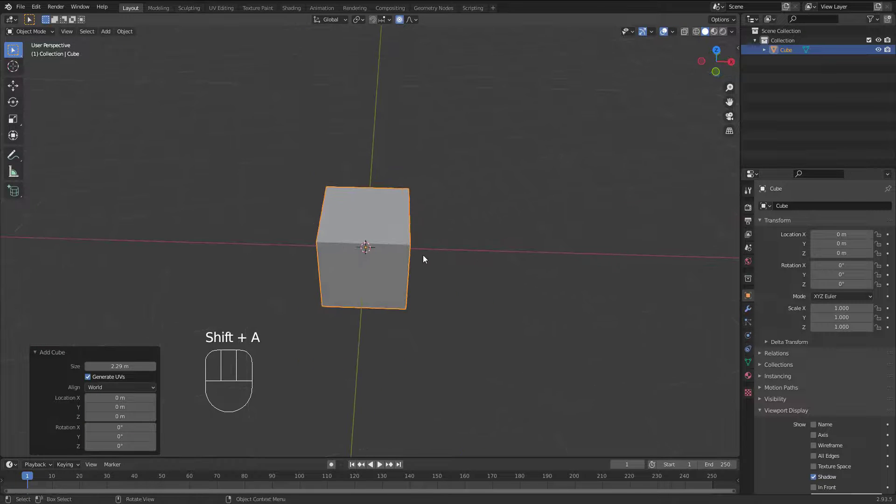
# Reposition the 3D cursor beside the cube near the X axis, also trying the Cursor tool, and reactivate Select Box.
pyautogui.keyDown('shift'); pyautogui.moveTo(467, 247); pyautogui.dragTo(385, 225, button='middle'); pyautogui.keyUp('shift')
pyautogui.rightClick(424, 231)
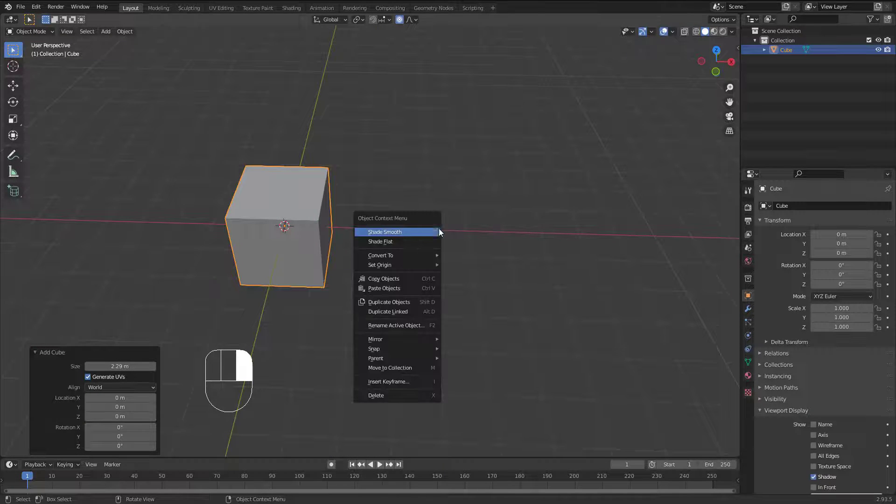
pyautogui.keyDown('shift'); pyautogui.moveTo(412, 227); pyautogui.dragTo(412, 234, button='right'); pyautogui.keyUp('shift')
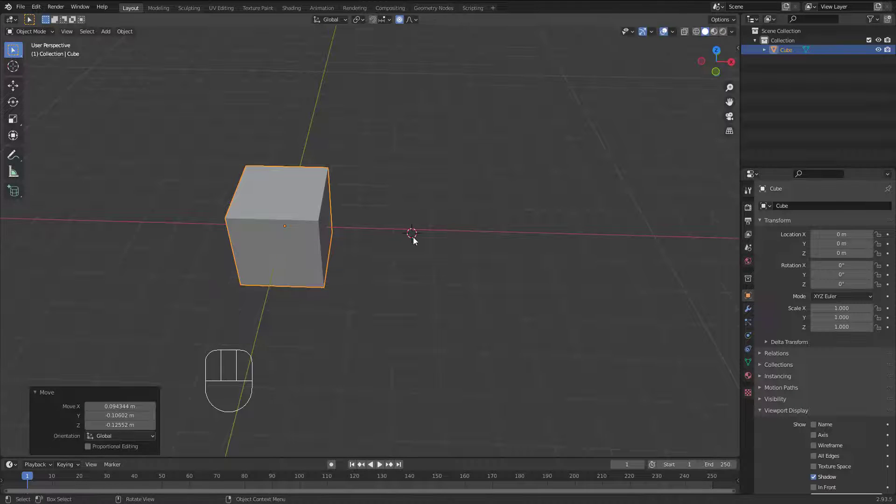
pyautogui.click(13, 66)
pyautogui.moveTo(405, 227); pyautogui.dragTo(440, 234)
pyautogui.click(439, 232)
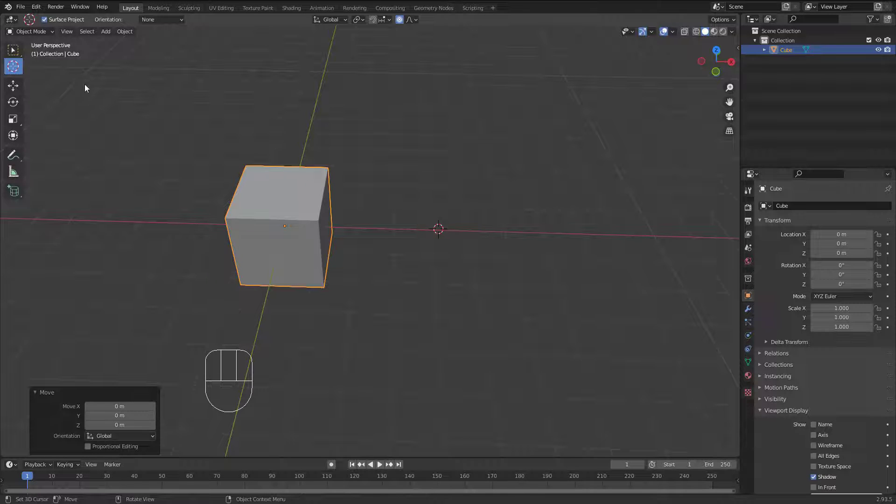
pyautogui.click(13, 50)
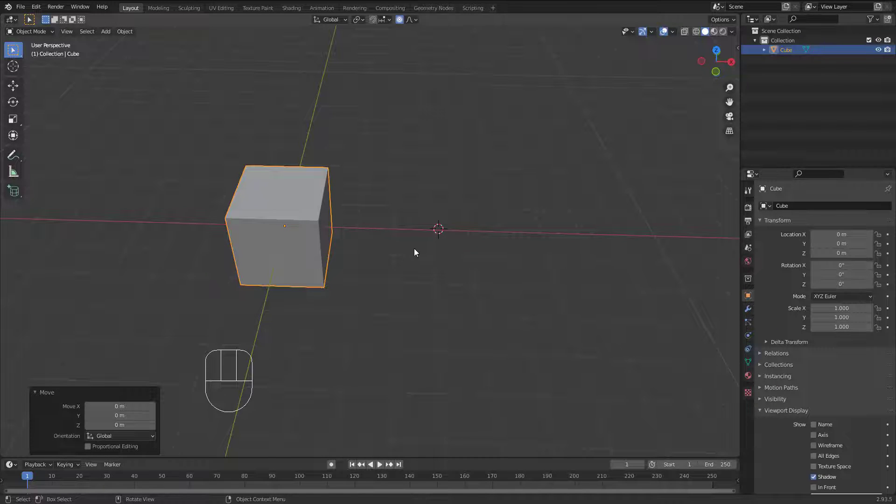
# Place the 3D cursor beside the cube at about 4.13 m along X and add a Bezier circle there.
pyautogui.press('shift')
pyautogui.keyDown('shift'); pyautogui.rightClick(431, 234); pyautogui.keyUp('shift')
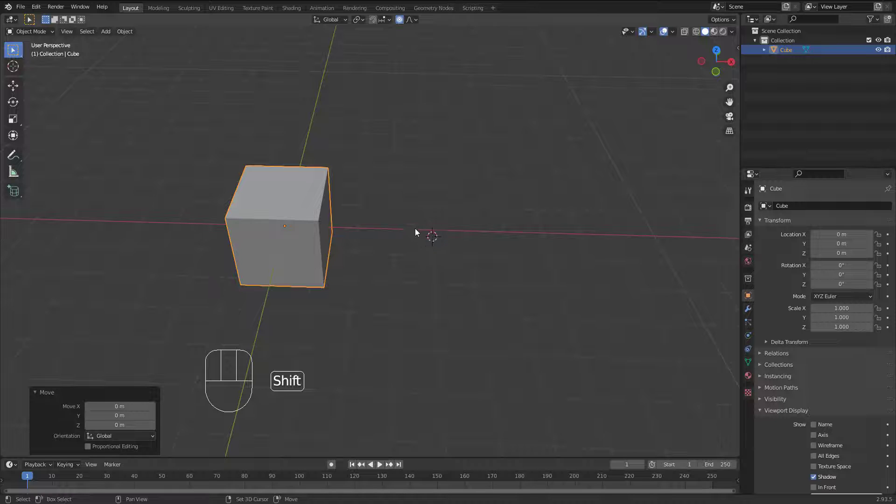
pyautogui.keyDown('shift'); pyautogui.rightClick(412, 227); pyautogui.keyUp('shift')
pyautogui.keyDown('shift'); pyautogui.rightClick(435, 232); pyautogui.keyUp('shift')
pyautogui.keyDown('shift'); pyautogui.moveTo(425, 247); pyautogui.dragTo(386, 231, button='middle'); pyautogui.keyUp('shift')
pyautogui.hotkey('shift', 'a')
pyautogui.moveTo(387, 231)
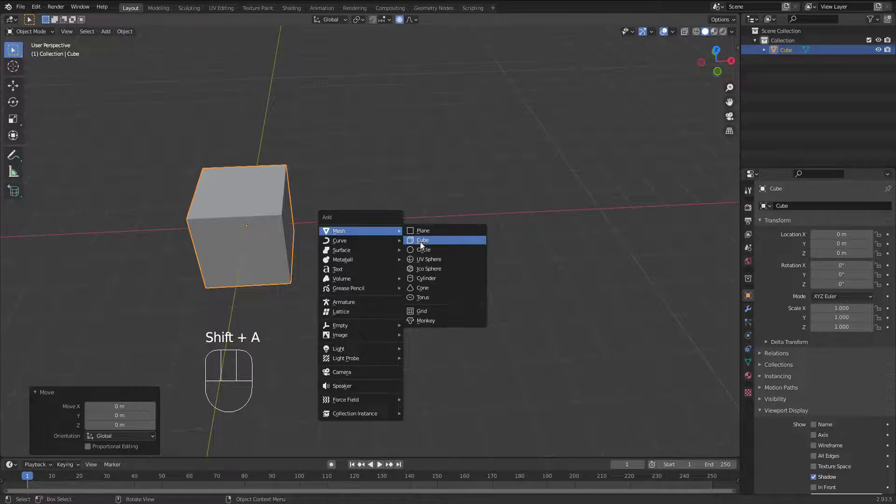
pyautogui.moveTo(343, 241)
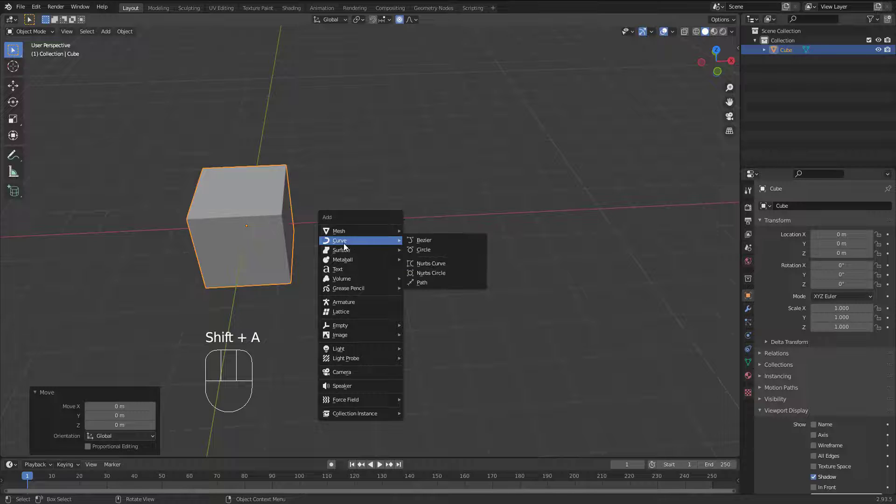
pyautogui.click(427, 249)
# Move the 3D cursor beyond the circle to about 6.51 m along X and add a camera there.
pyautogui.moveTo(405, 228); pyautogui.dragTo(352, 237, button='middle')
pyautogui.keyDown('shift'); pyautogui.moveTo(426, 228); pyautogui.dragTo(426, 231, button='middle'); pyautogui.keyUp('shift')
pyautogui.keyDown('shift'); pyautogui.moveTo(426, 231); pyautogui.dragTo(441, 214, button='right'); pyautogui.keyUp('shift')
pyautogui.hotkey('shift', 'a')
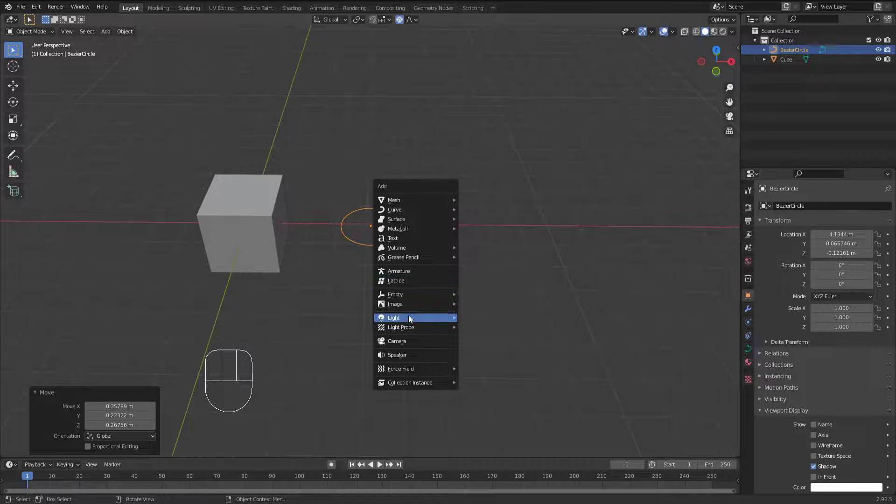
pyautogui.click(407, 342)
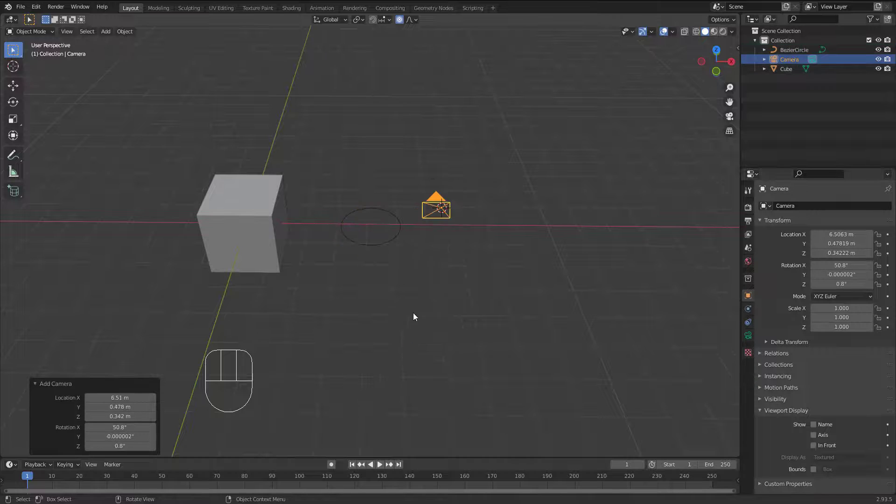
# Examine the cube, circle and camera by selecting each in turn, and review the object types that can be added.
pyautogui.moveTo(413, 313); pyautogui.dragTo(372, 194, button='middle')
pyautogui.click(300, 181)
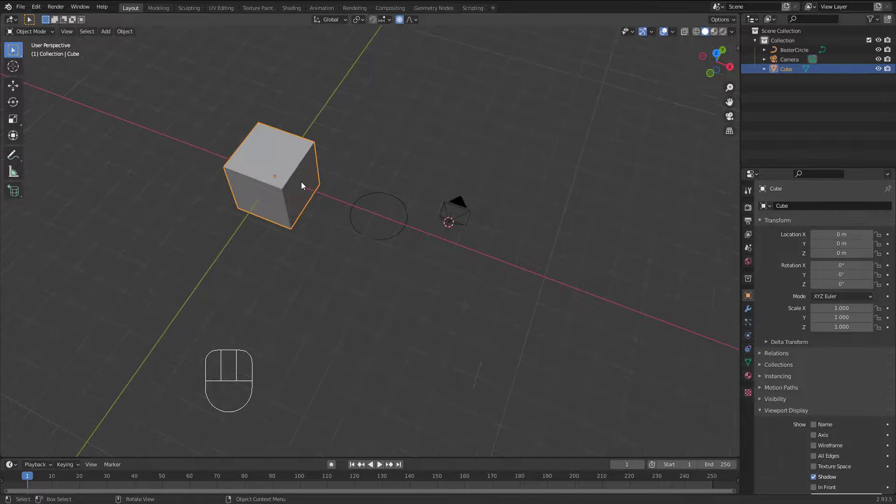
pyautogui.moveTo(314, 184)
pyautogui.mouseDown(button='middle')
pyautogui.moveTo(307, 176)
pyautogui.moveTo(311, 197)
pyautogui.mouseUp(button='middle')
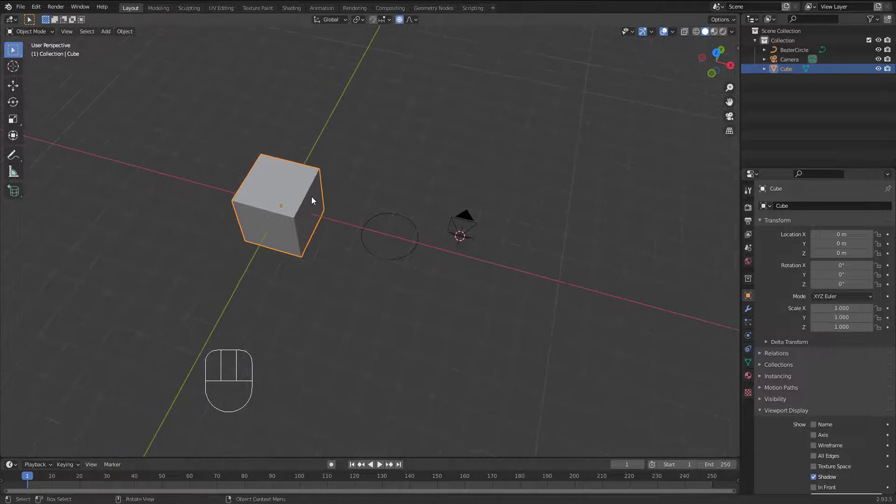
pyautogui.click(391, 235)
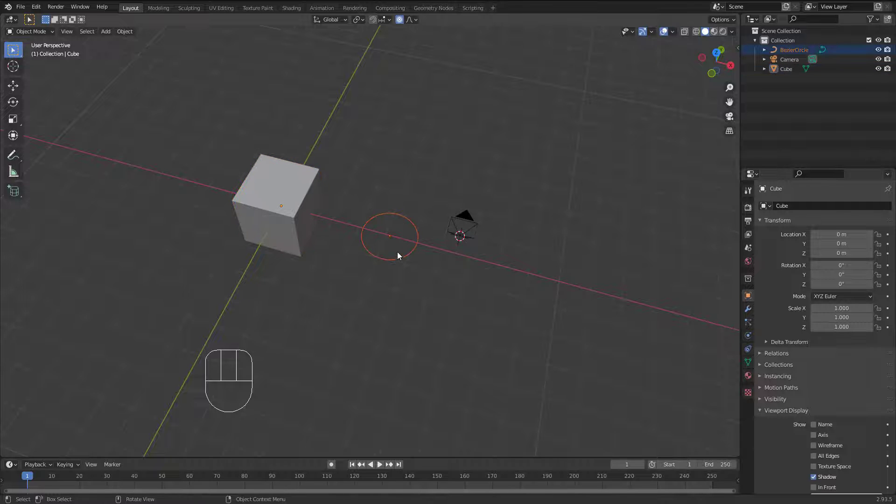
pyautogui.hotkey('shift', 'a')
pyautogui.moveTo(341, 101)
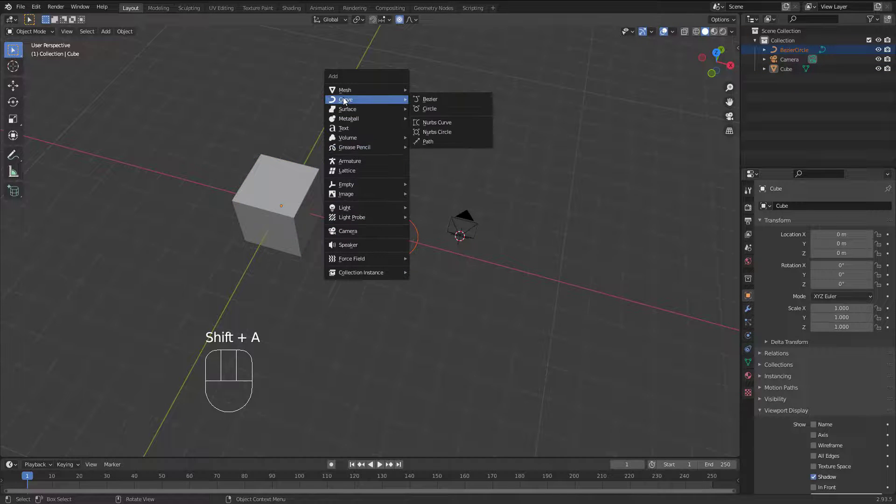
pyautogui.click(467, 232)
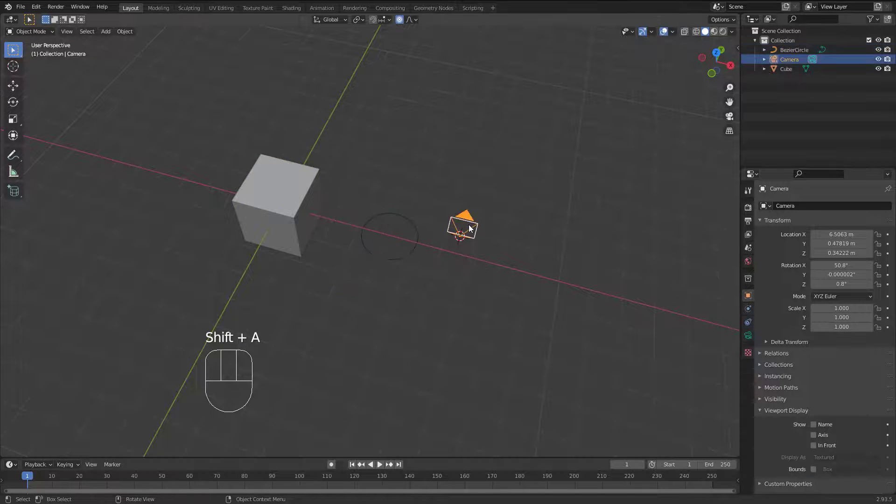
pyautogui.hotkey('shift', 'a')
pyautogui.press('Escape')
# Hide all mesh objects in the viewport through Object Types Visibility, and show them again.
pyautogui.moveTo(437, 198); pyautogui.dragTo(443, 187, button='middle')
pyautogui.click(634, 32)
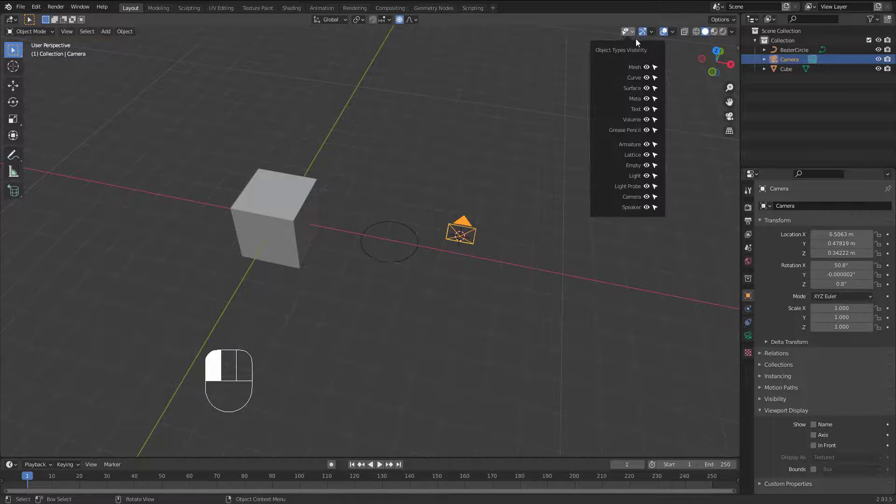
pyautogui.click(647, 68)
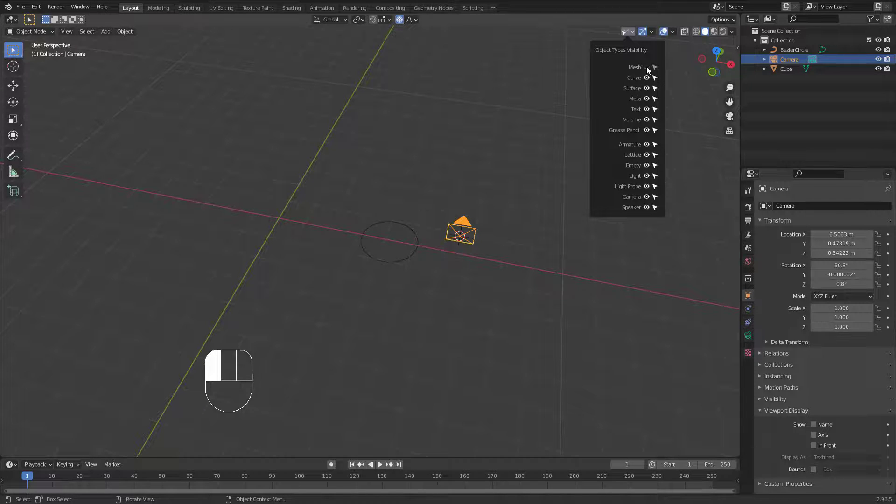
pyautogui.click(646, 68)
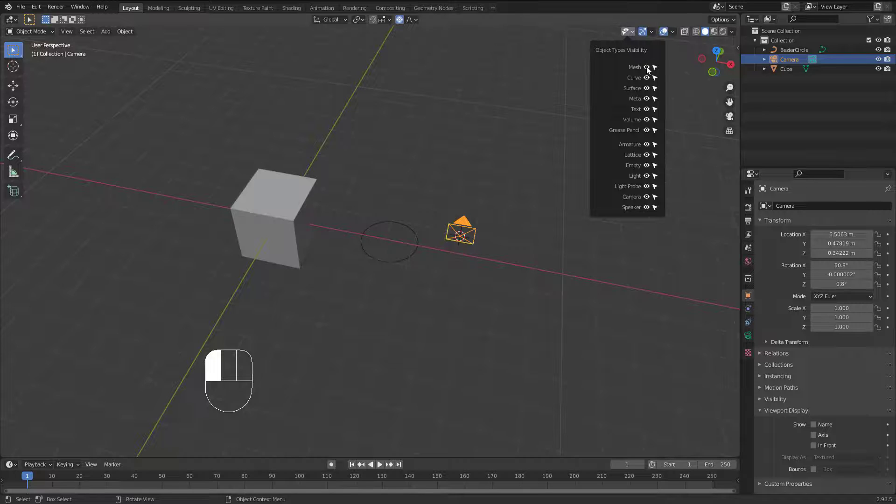
# Hide and show again the mesh, camera and curve objects, one type at a time, through Object Types Visibility.
pyautogui.click(646, 67)
pyautogui.click(646, 67)
pyautogui.click(647, 67)
pyautogui.click(647, 67)
pyautogui.click(647, 197)
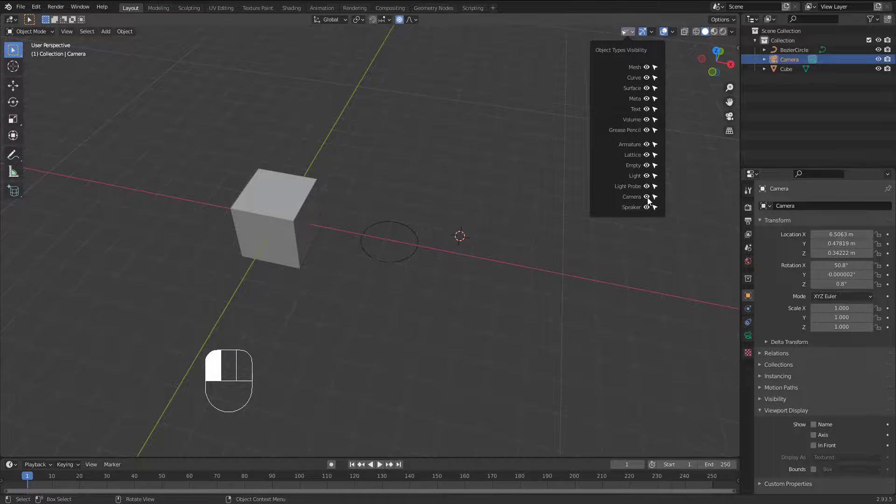
pyautogui.click(647, 197)
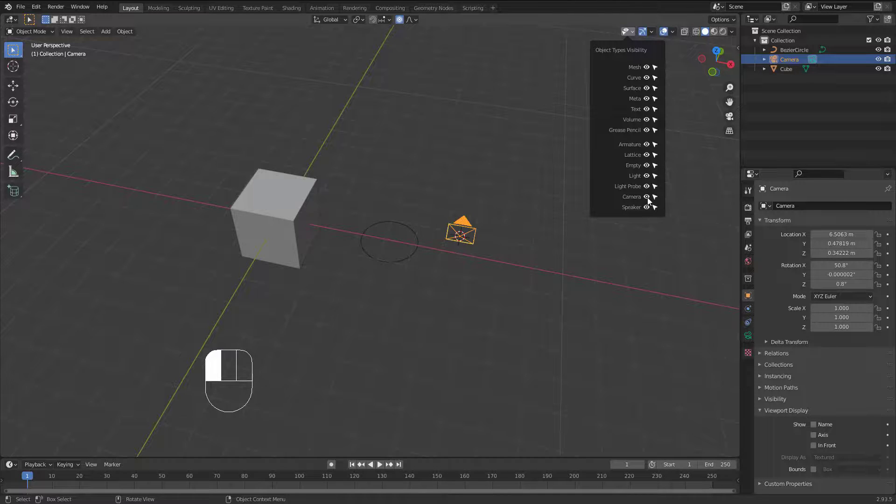
pyautogui.click(647, 78)
pyautogui.click(647, 78)
# Turn the viewport gizmos off and on again, and review the Viewport Gizmos options.
pyautogui.click(643, 30)
pyautogui.click(642, 30)
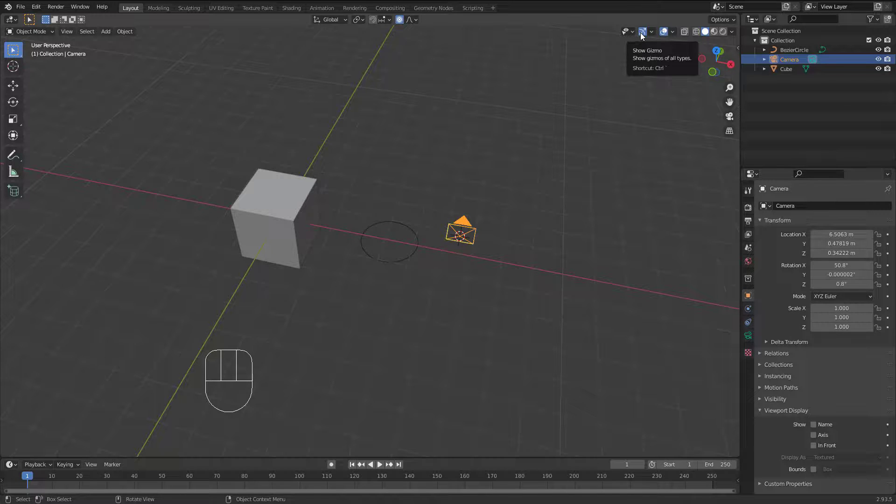
pyautogui.click(650, 32)
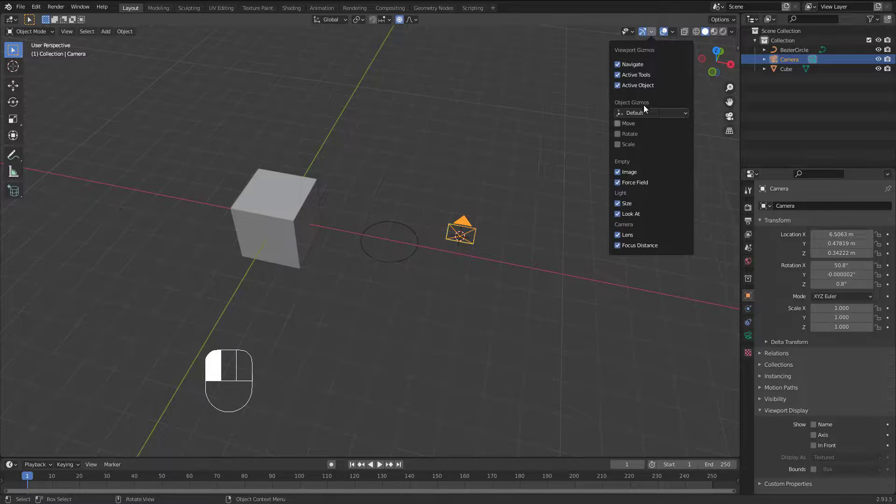
# Toggle the floor grid, X and Y axes, and 3D cursor off and back on in Viewport Overlays.
pyautogui.click(671, 31)
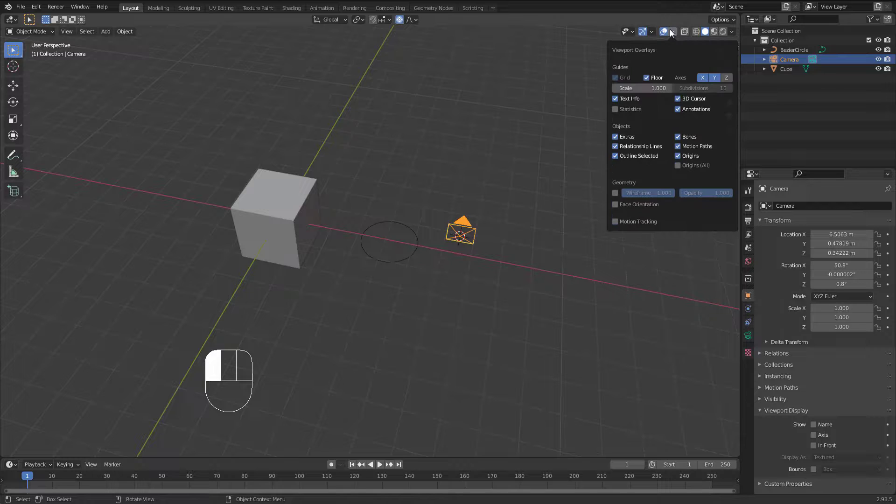
pyautogui.click(647, 77)
pyautogui.click(647, 78)
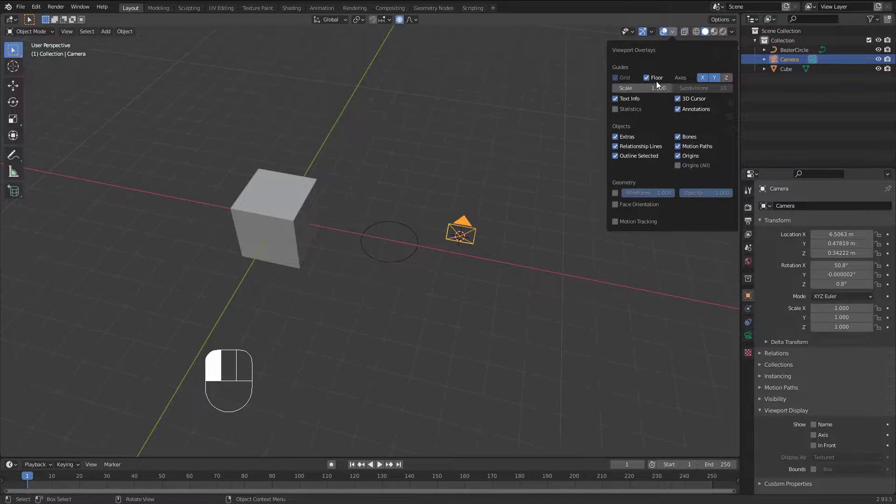
pyautogui.click(703, 78)
pyautogui.click(714, 77)
pyautogui.click(712, 77)
pyautogui.click(679, 98)
pyautogui.click(678, 99)
pyautogui.click(676, 36)
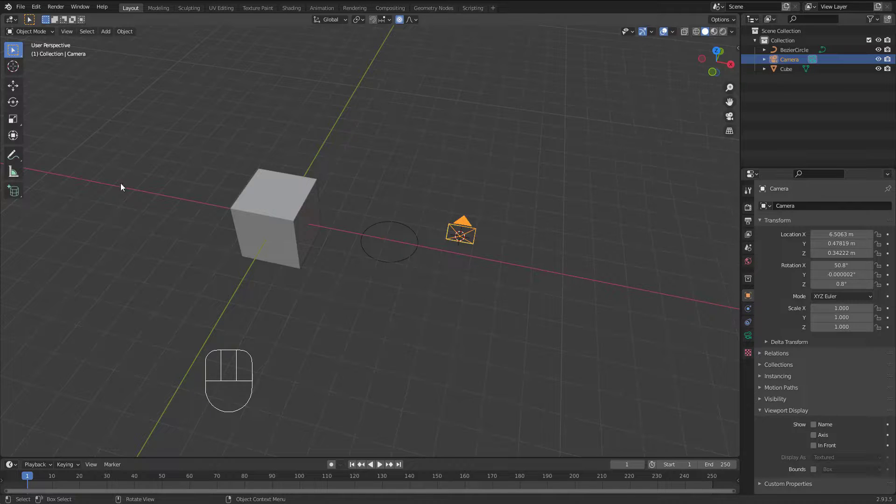
# Toggle X-ray display on and off twice to compare how the cube looks.
pyautogui.click(685, 31)
pyautogui.click(684, 32)
pyautogui.click(684, 32)
pyautogui.click(685, 32)
# Preview the scene in Wireframe, Solid and Material Preview shading, and return the viewport to Solid.
pyautogui.click(696, 32)
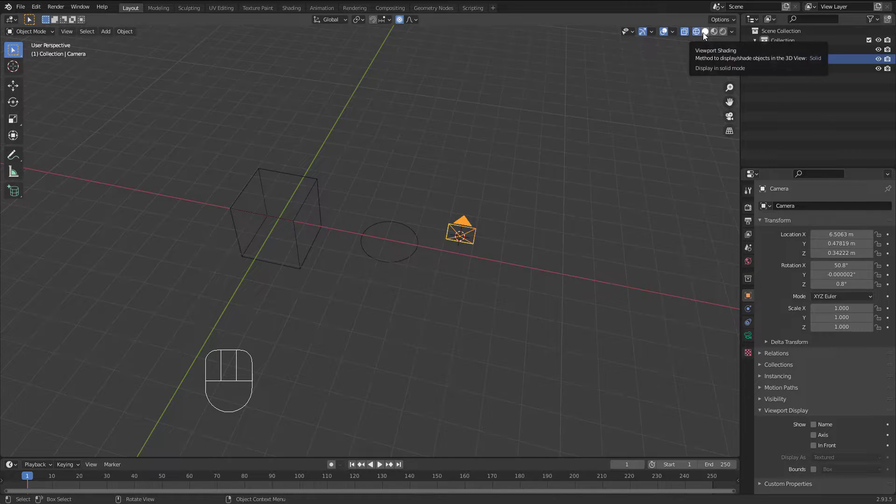
pyautogui.click(703, 32)
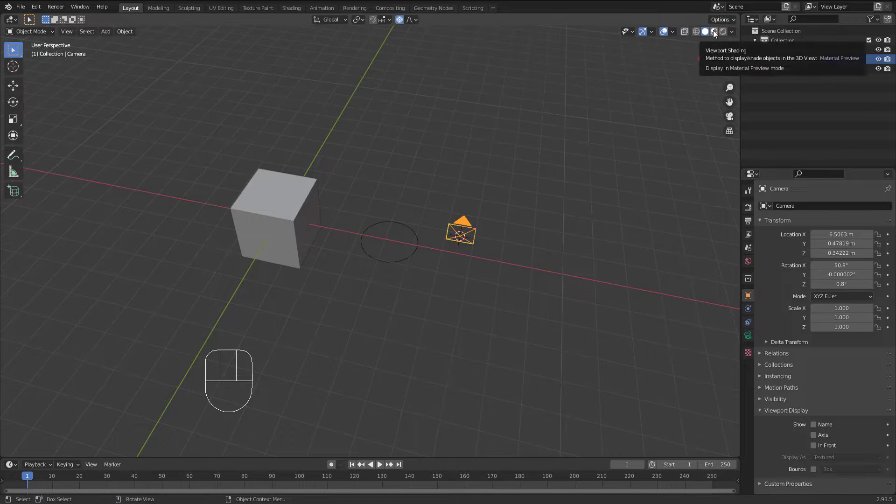
pyautogui.click(713, 30)
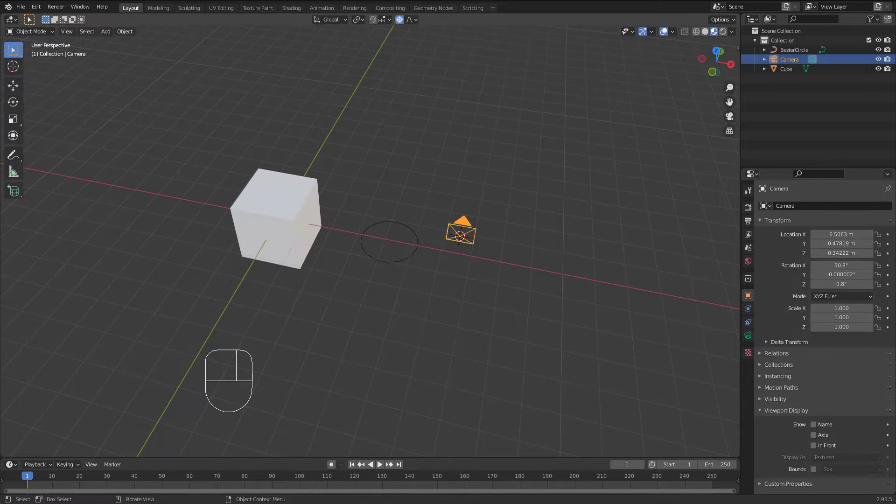
pyautogui.click(705, 32)
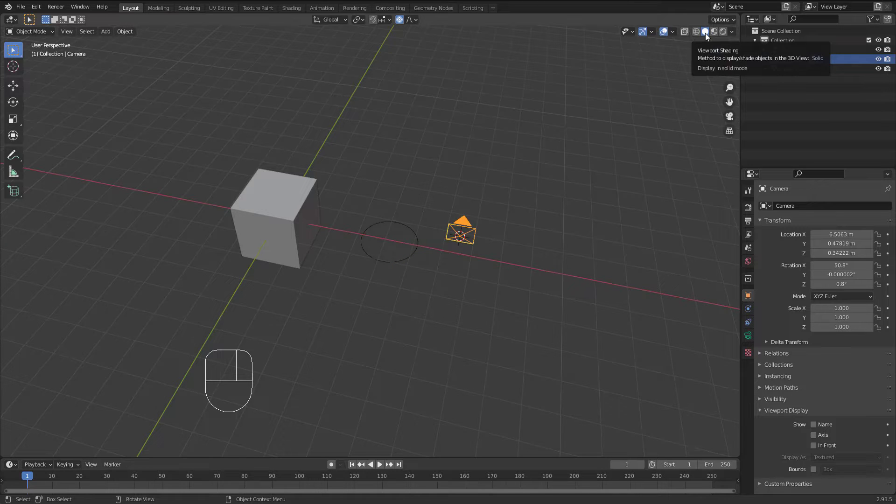
pyautogui.moveTo(374, 232); pyautogui.dragTo(322, 244, button='middle')
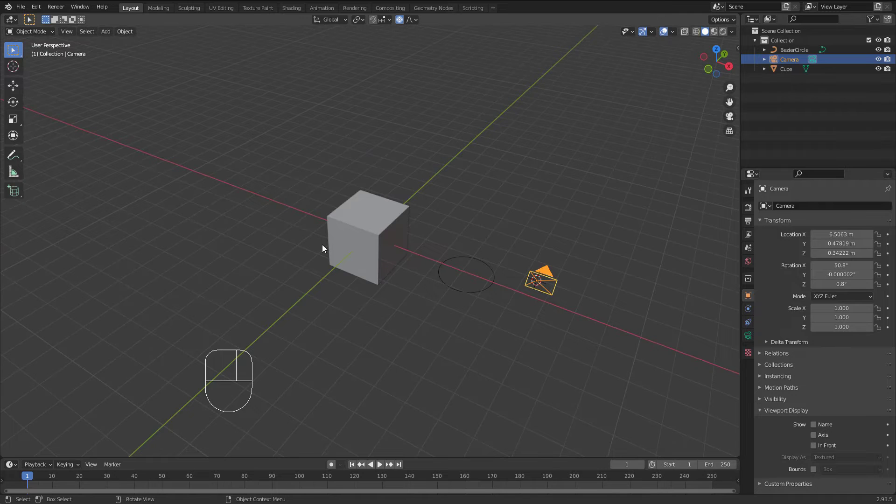